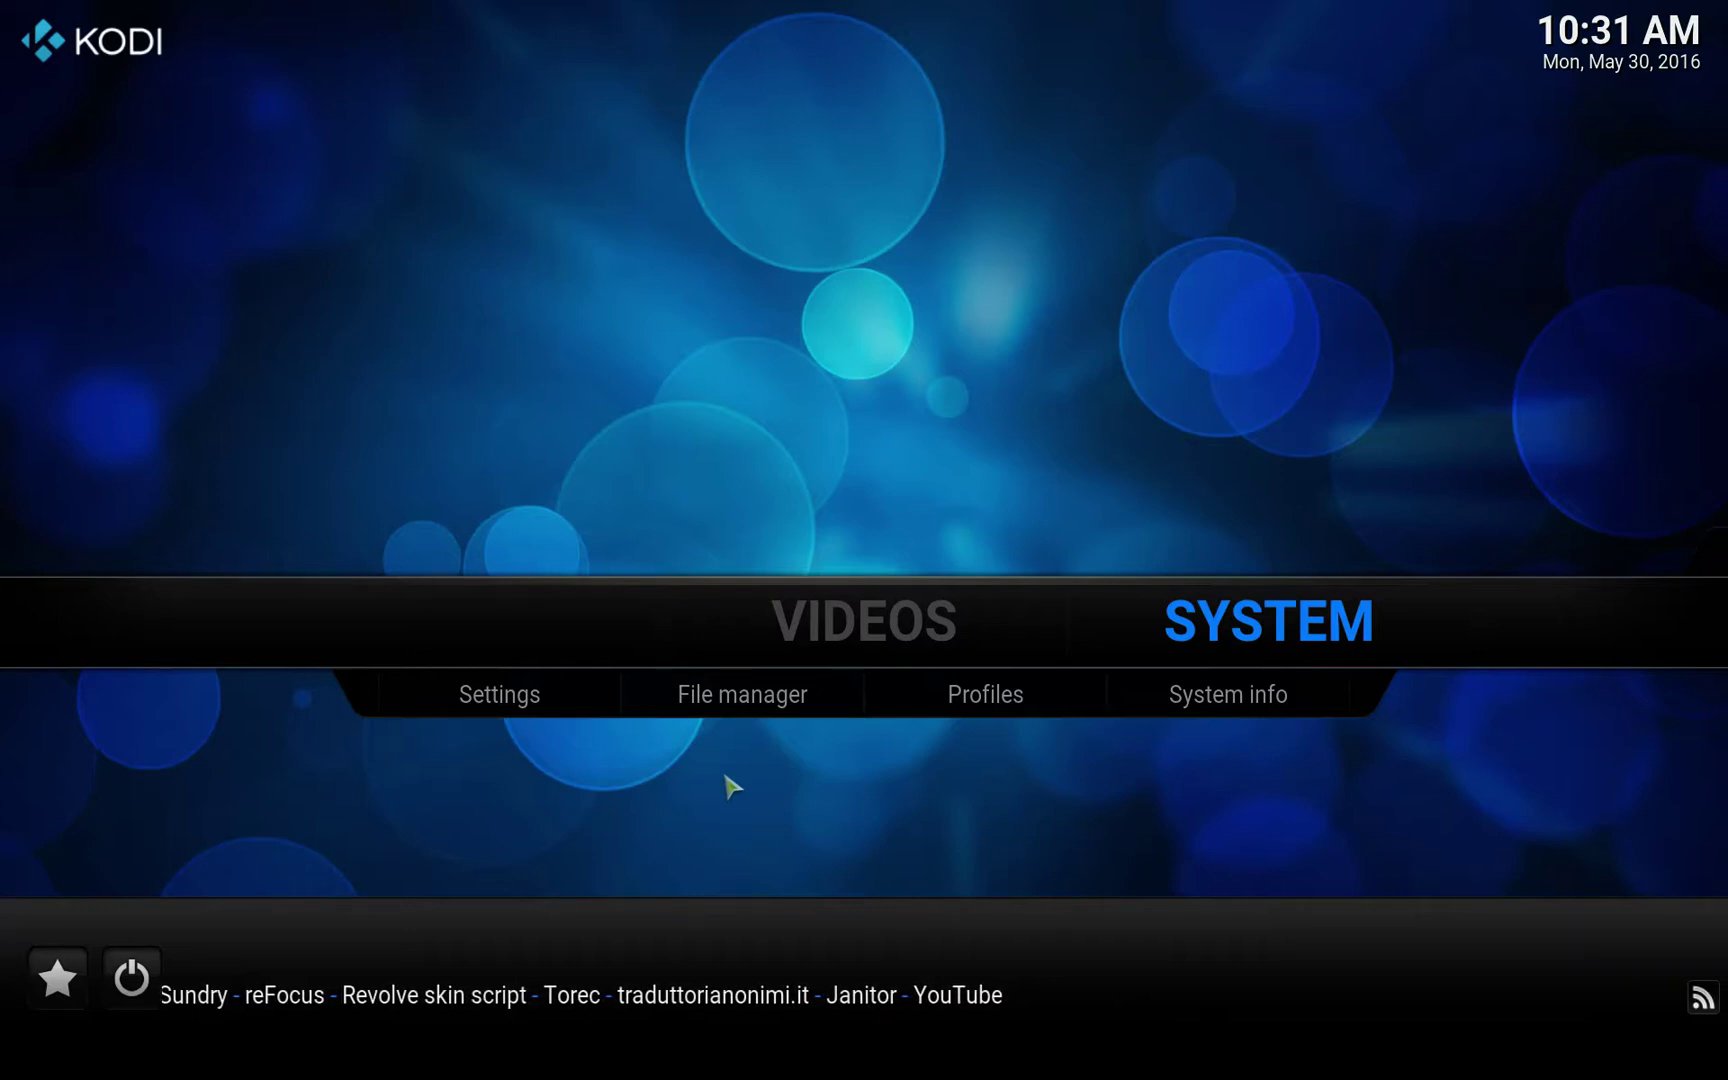
left_click(755, 704)
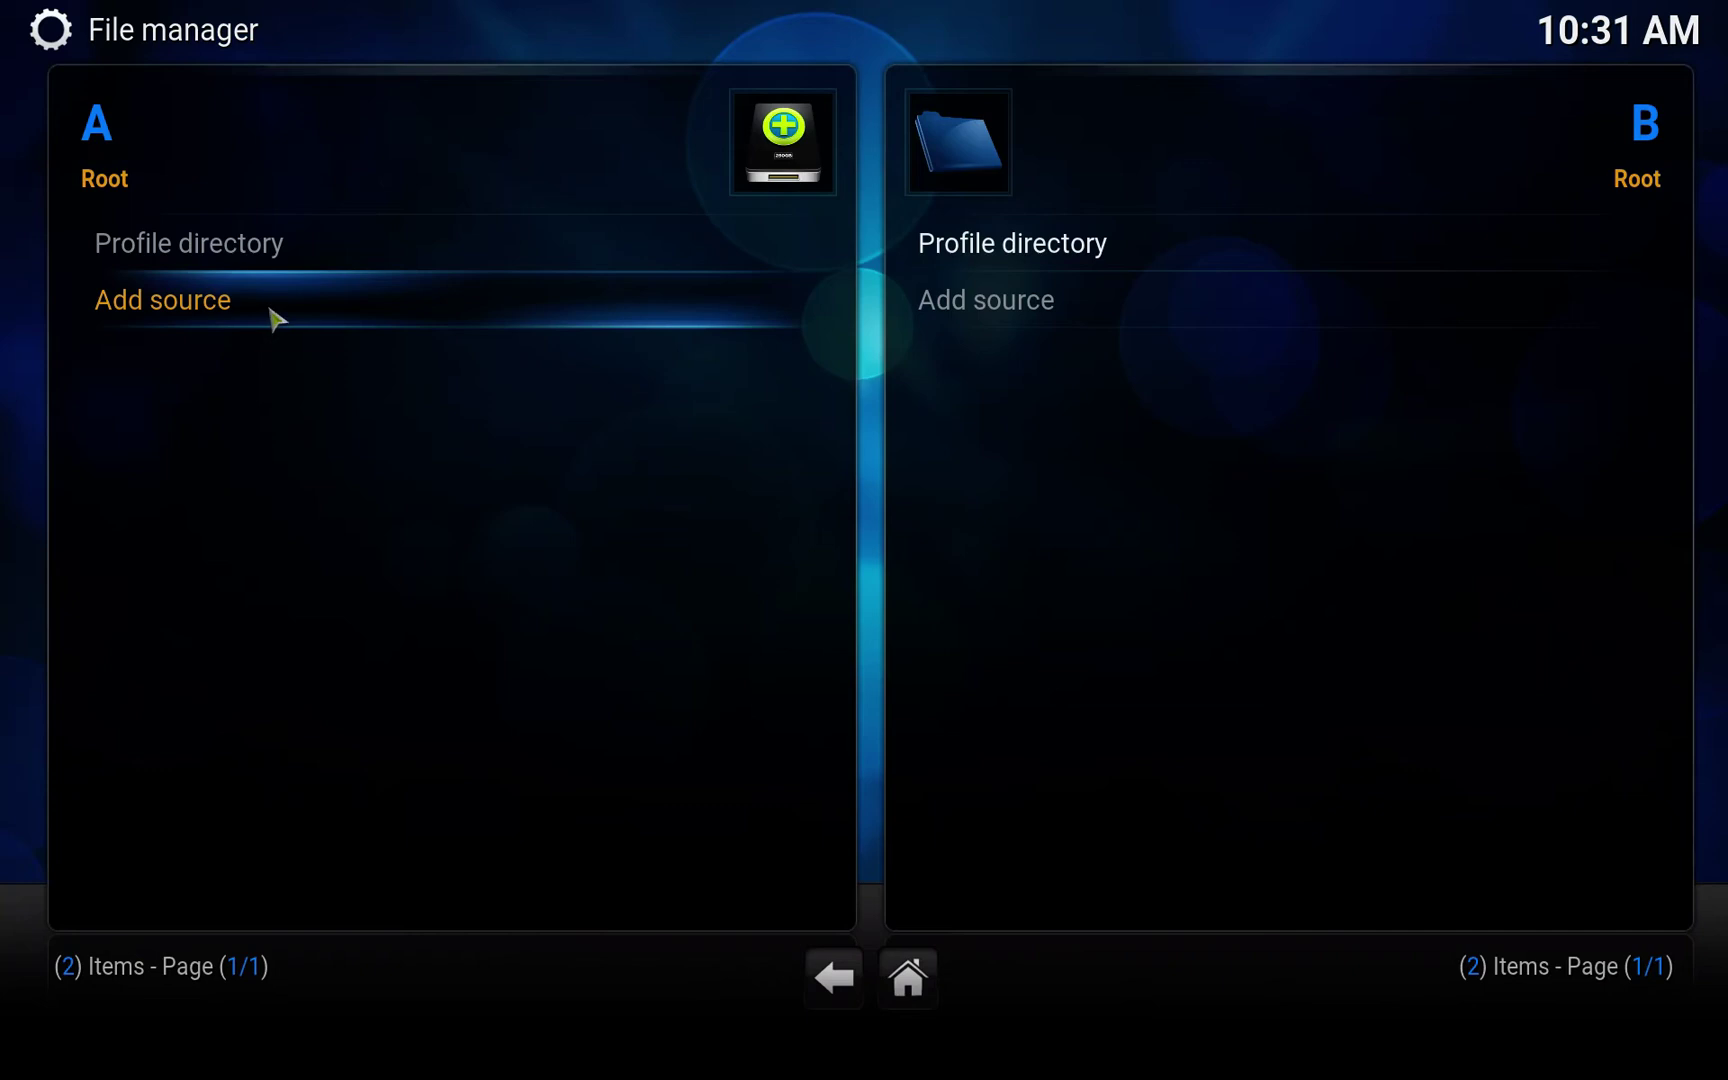
left_click(320, 296)
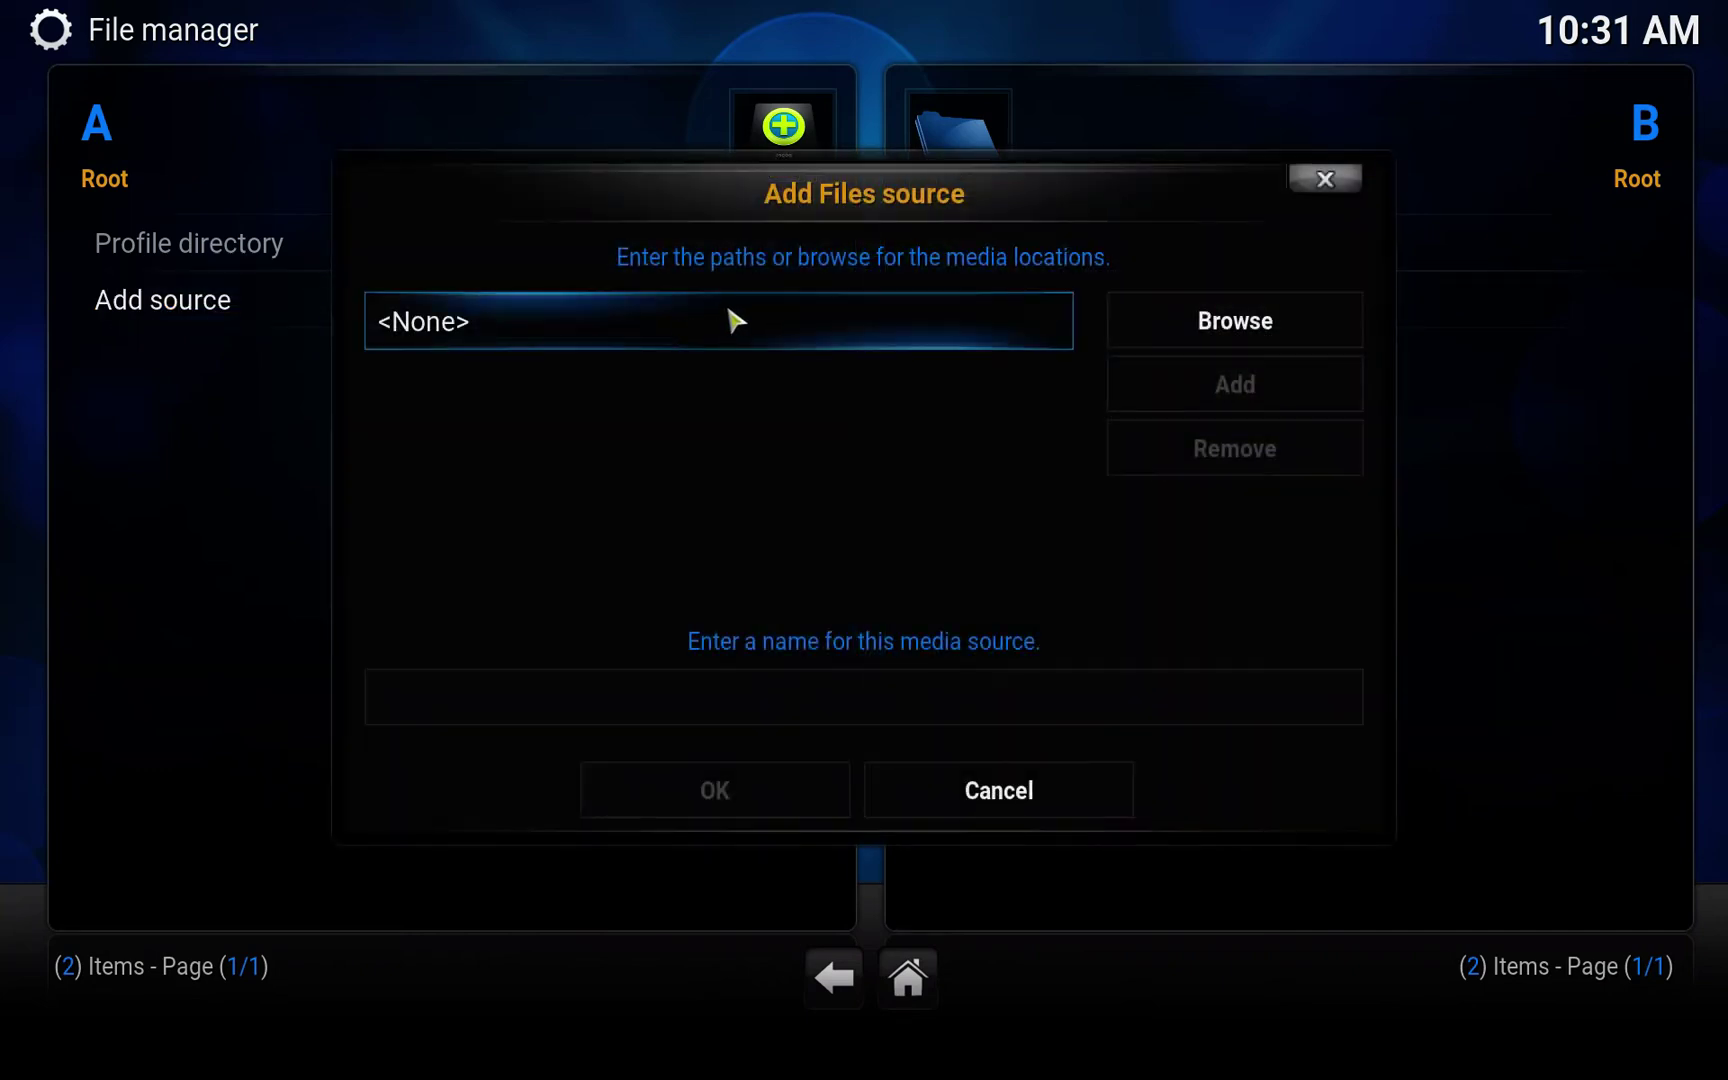
left_click(617, 339)
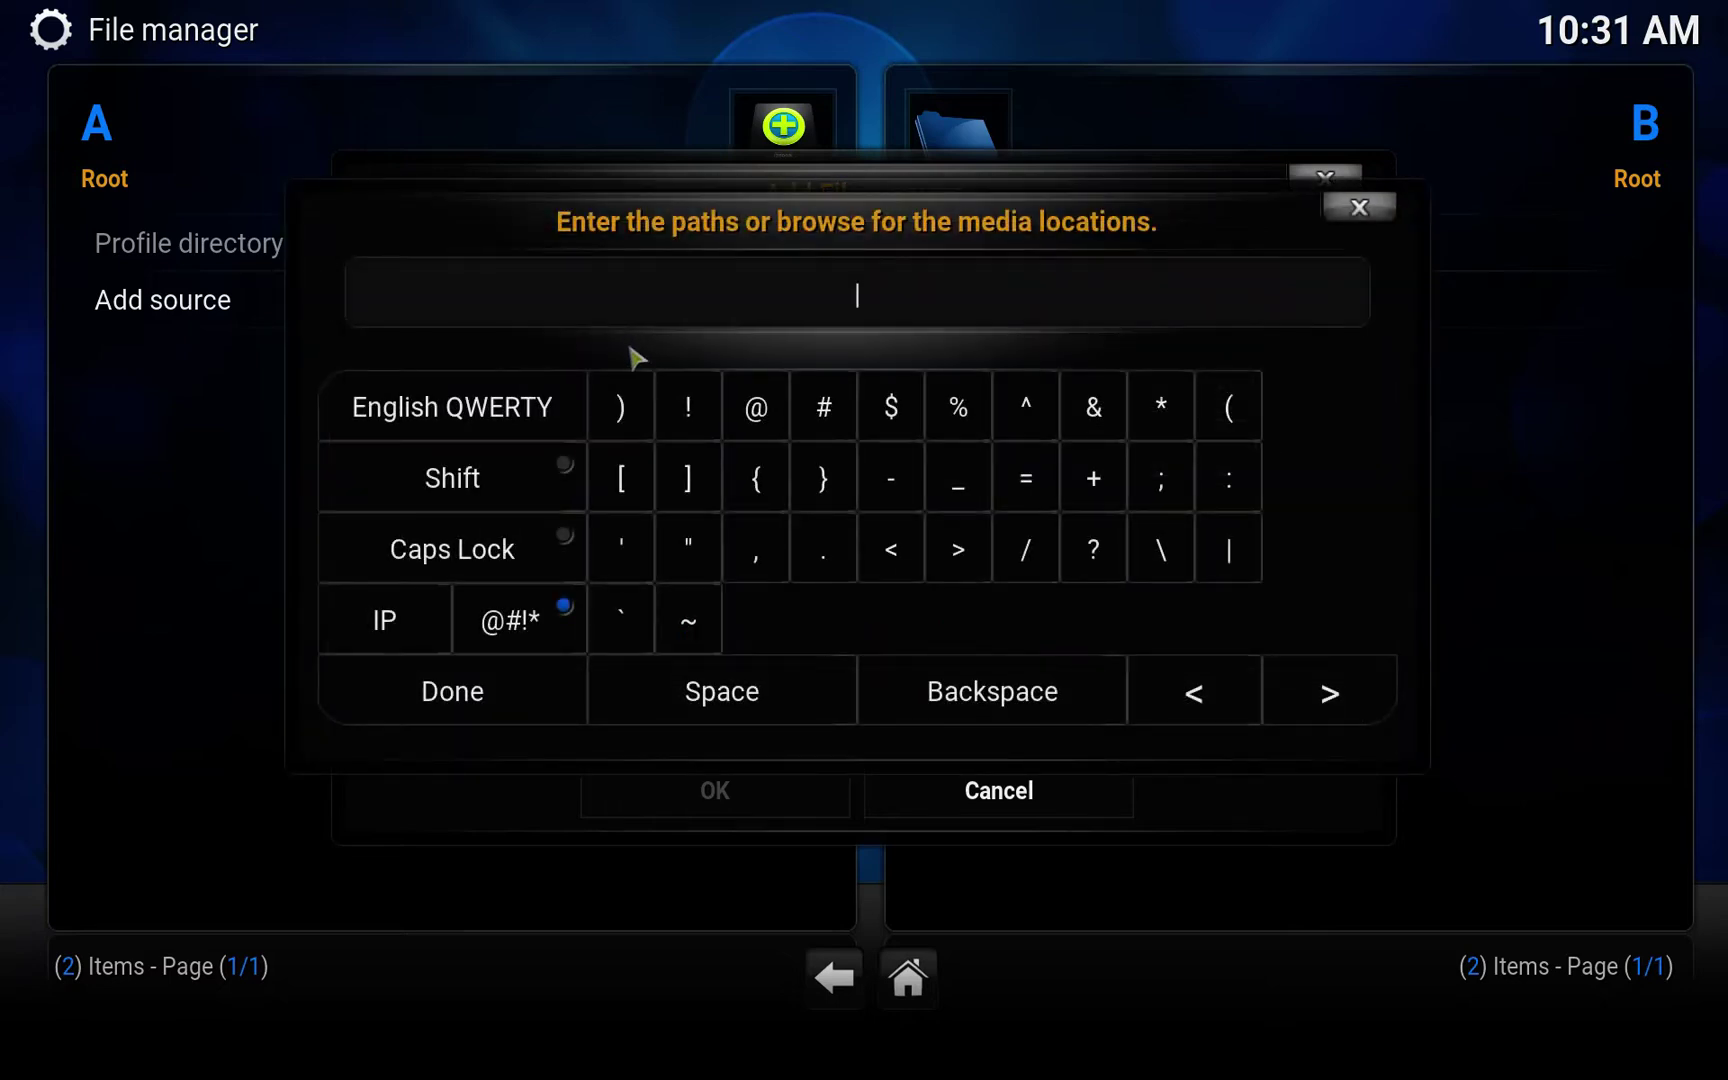
type("http://")
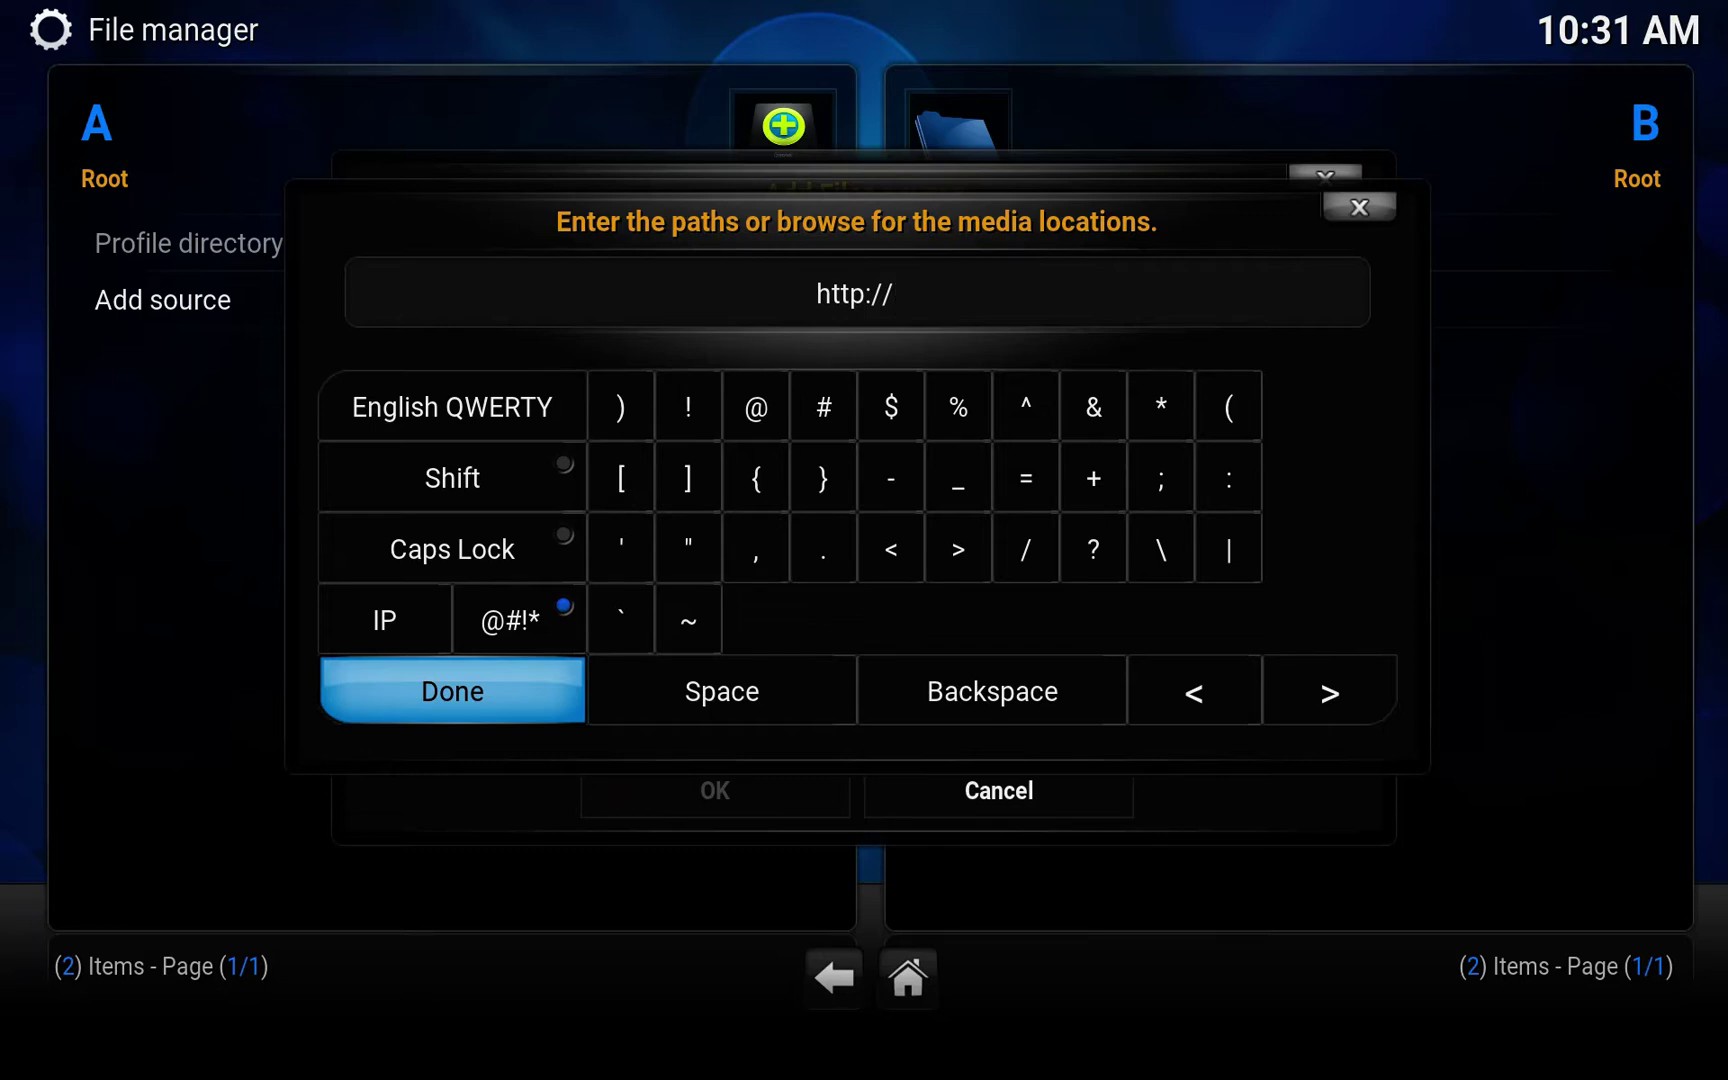
type("fusio")
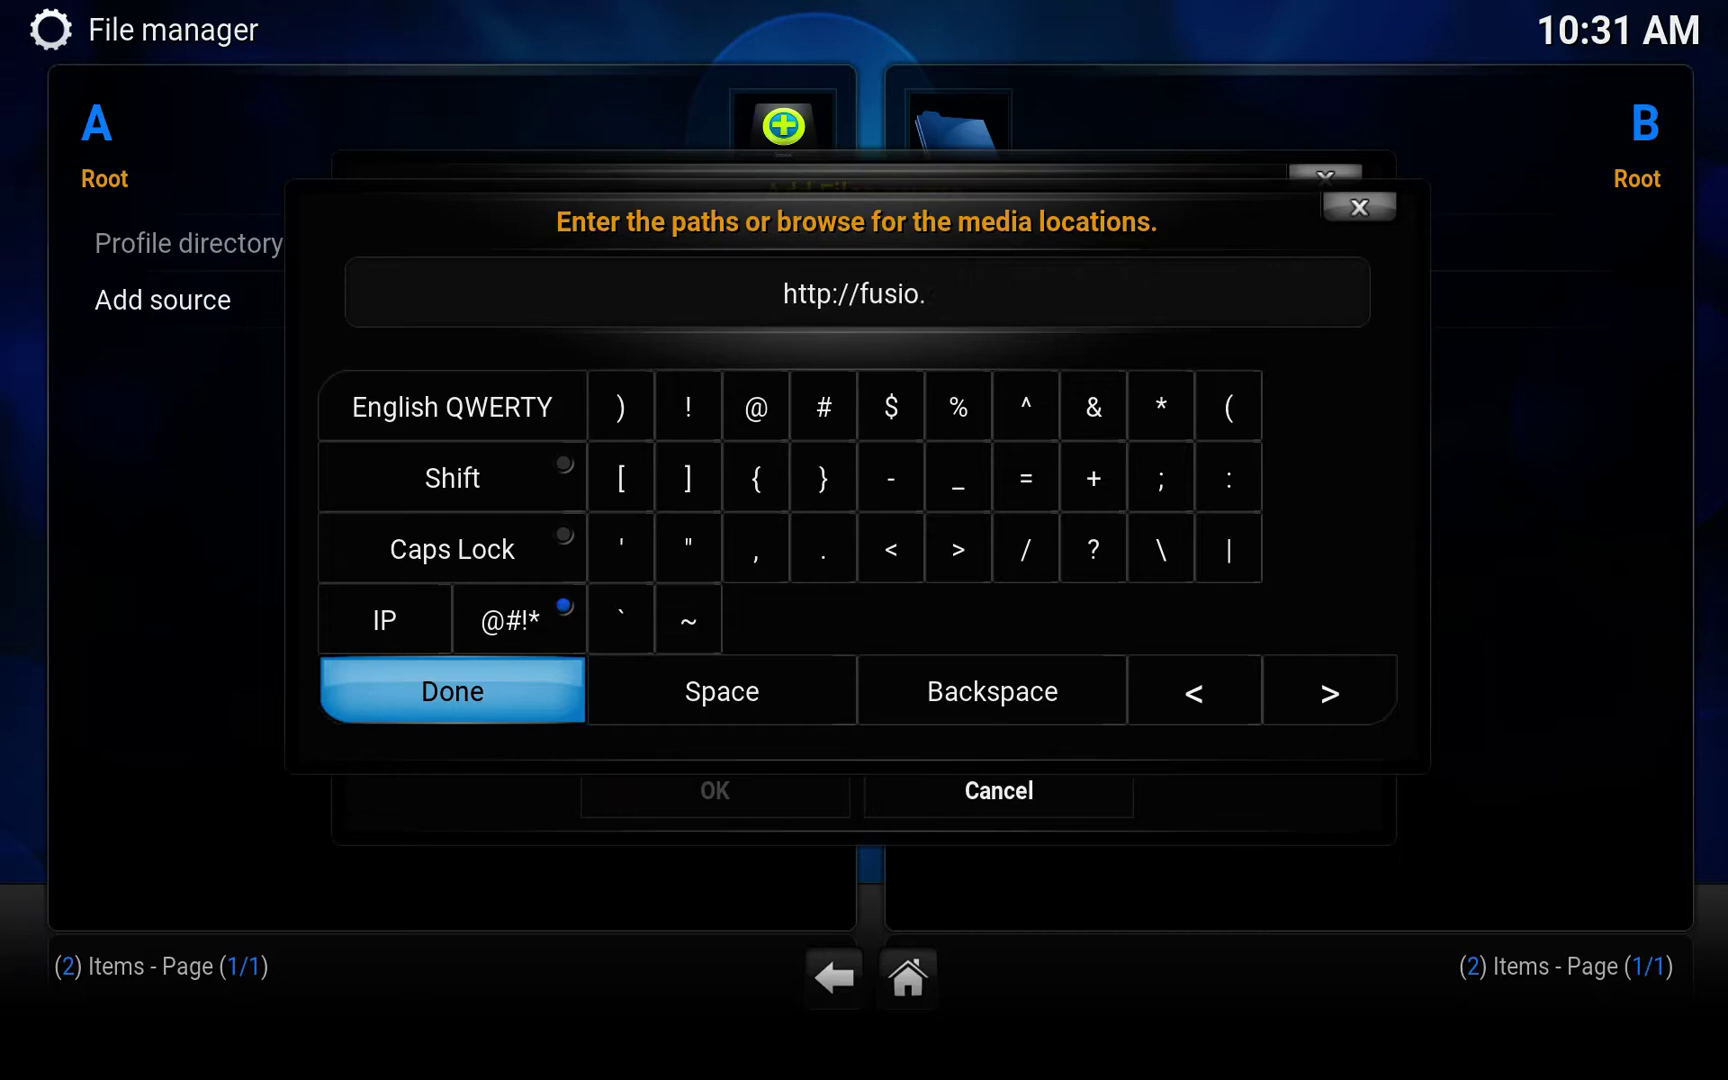
type("n.t")
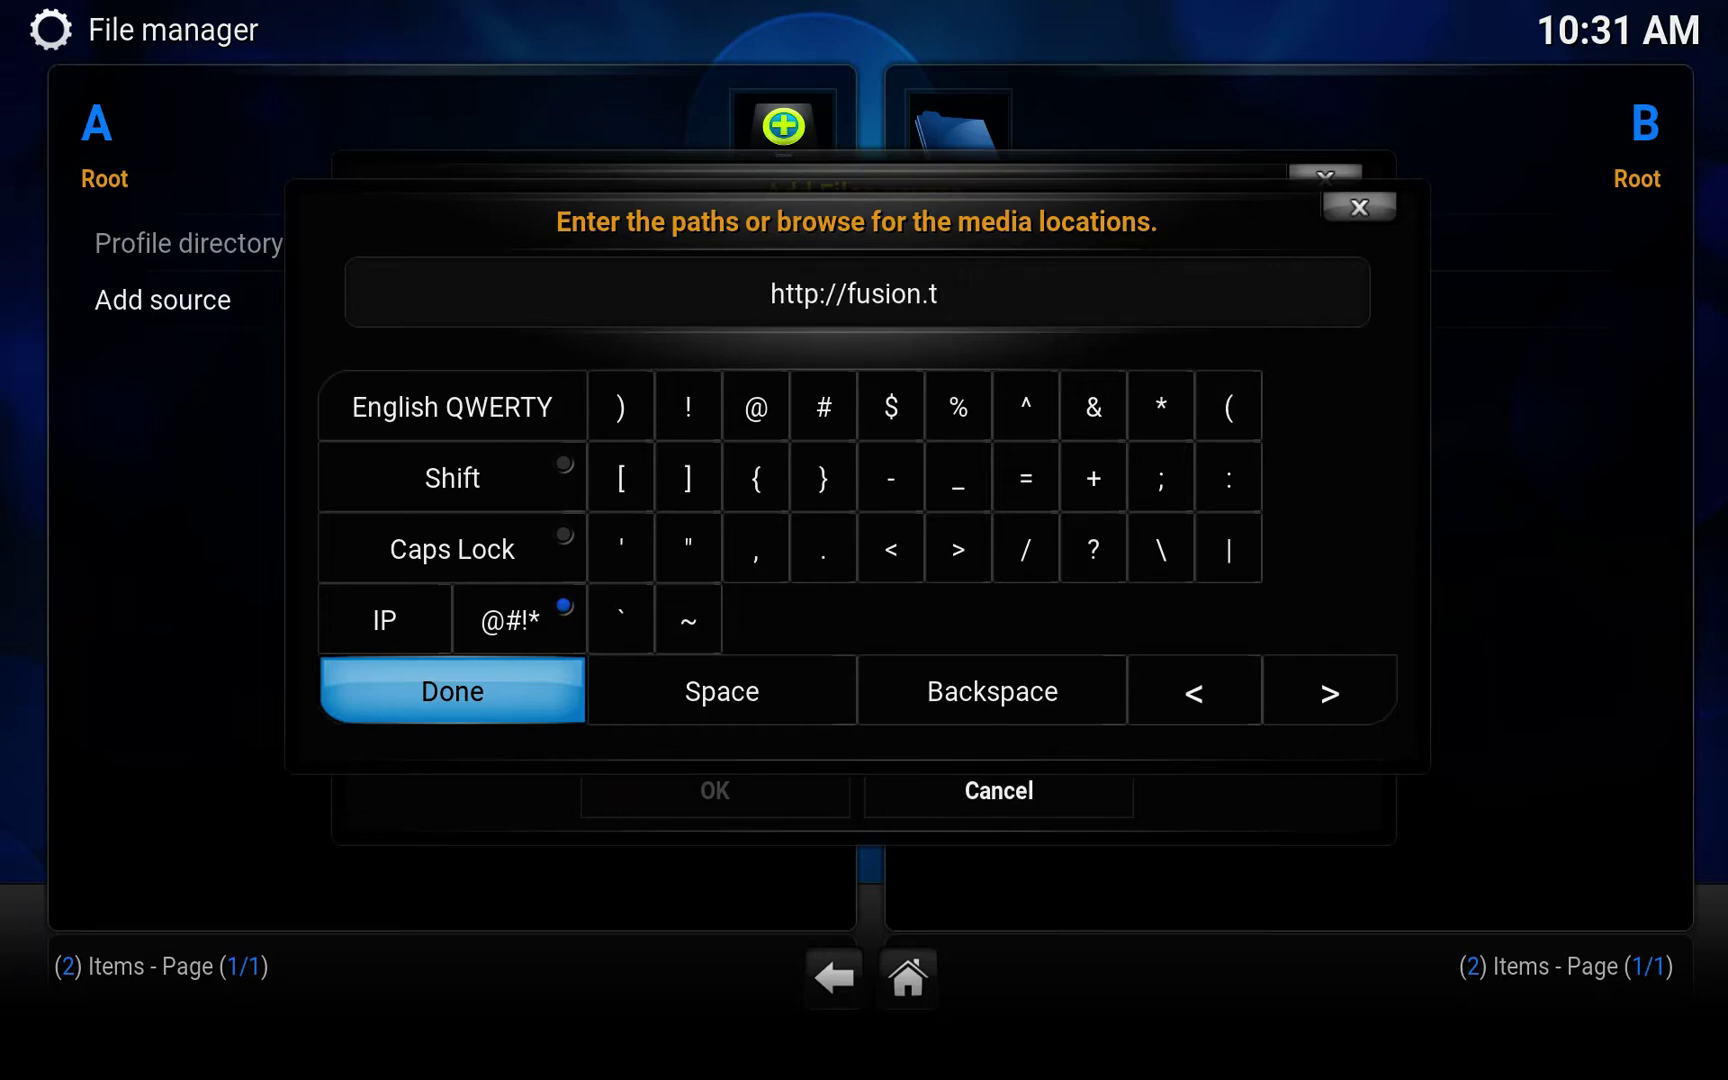
type("vaddons.ag")
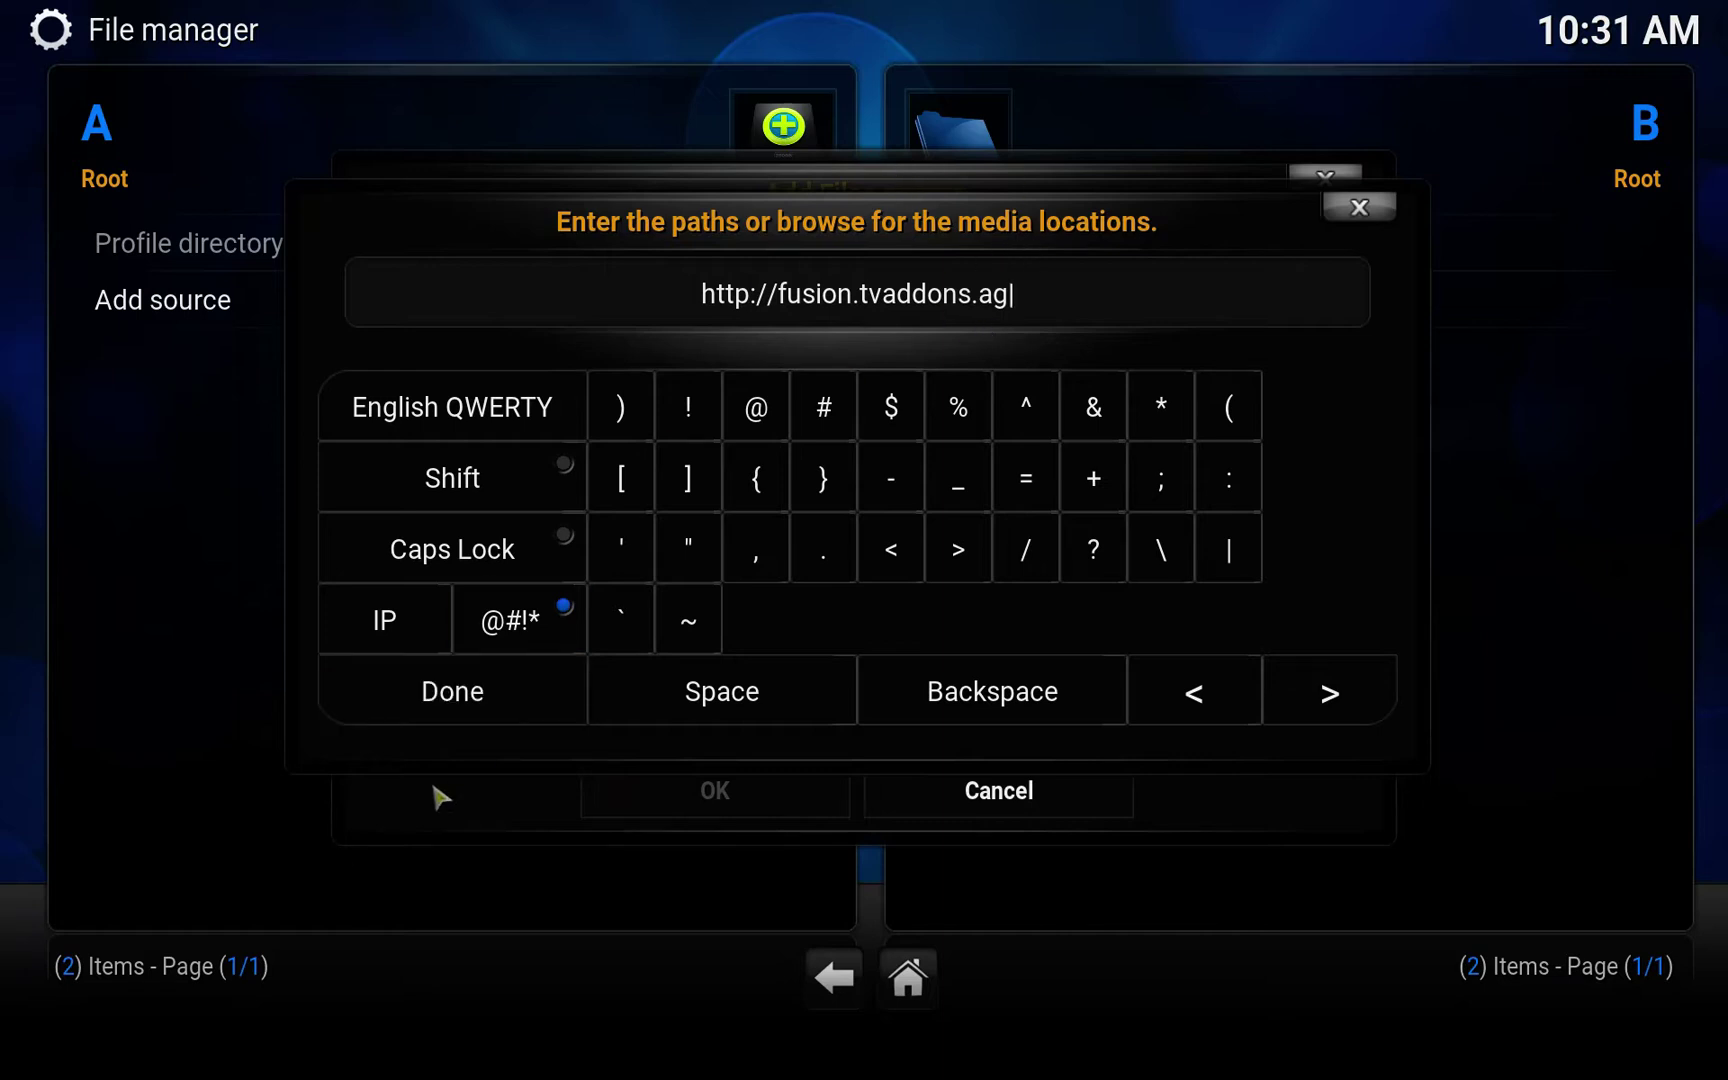
left_click(510, 716)
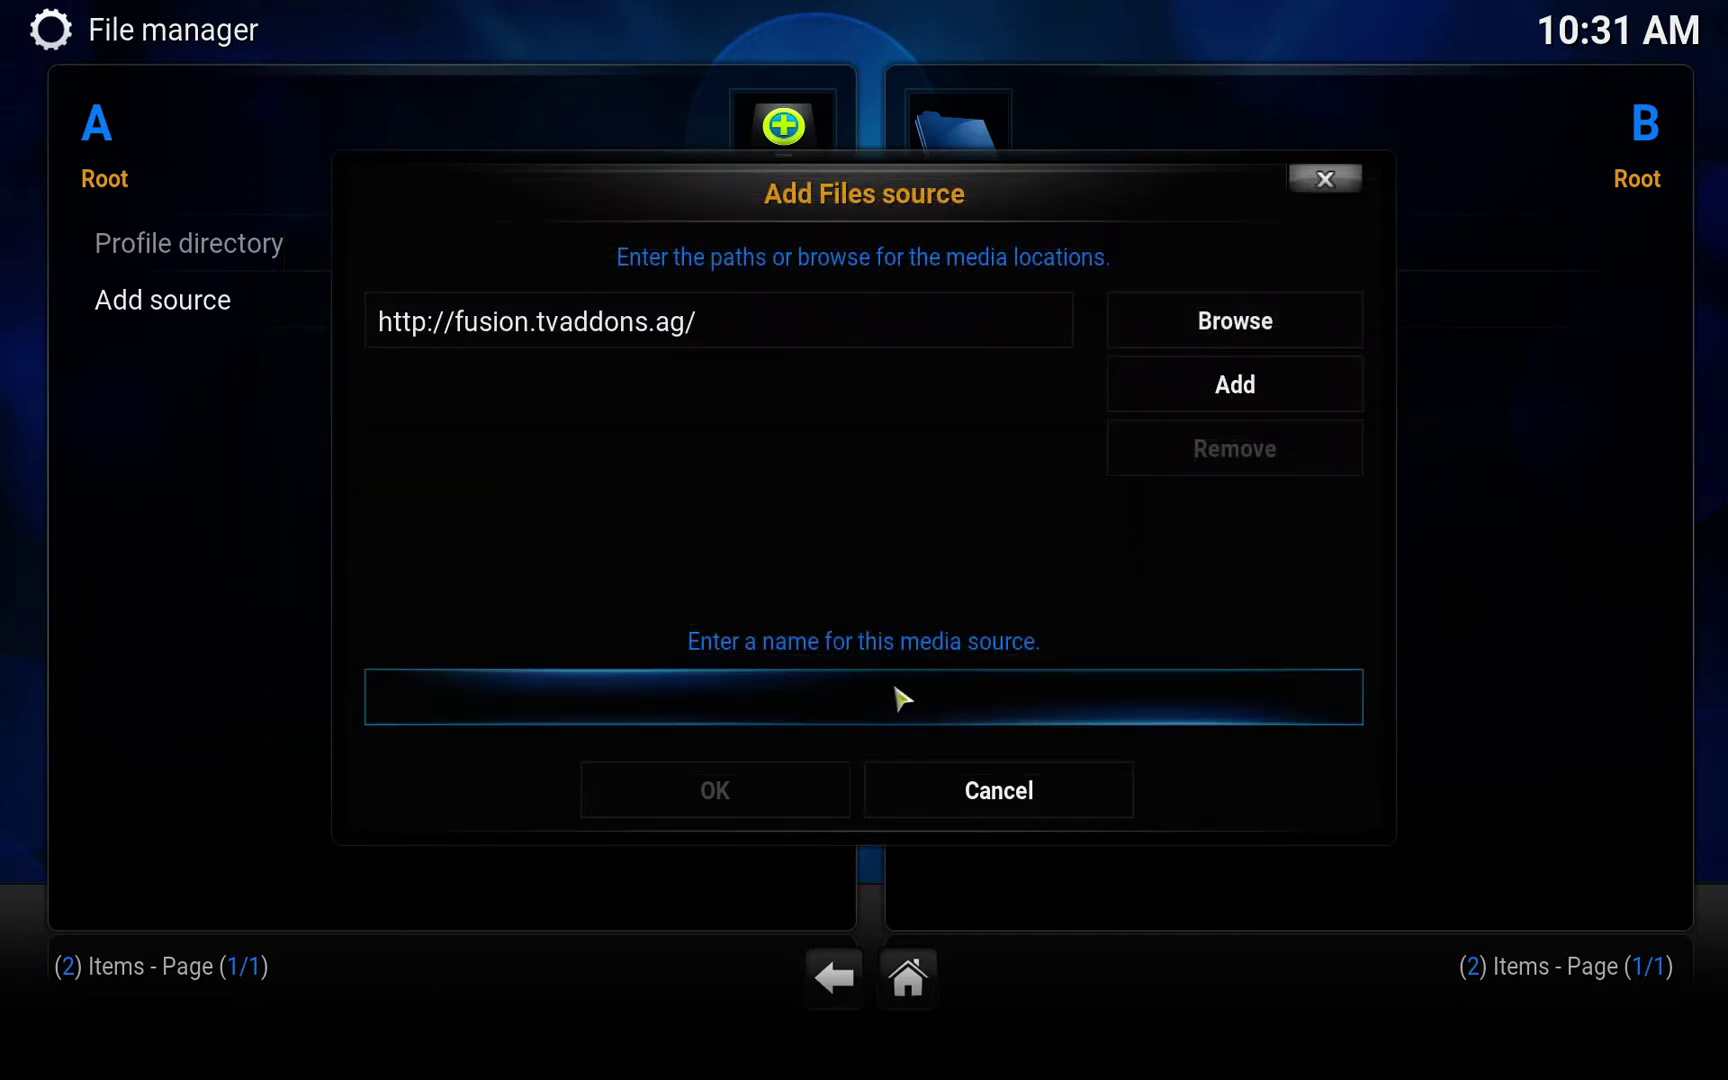
- Name the new media source .fusion and save it
left_click(857, 709)
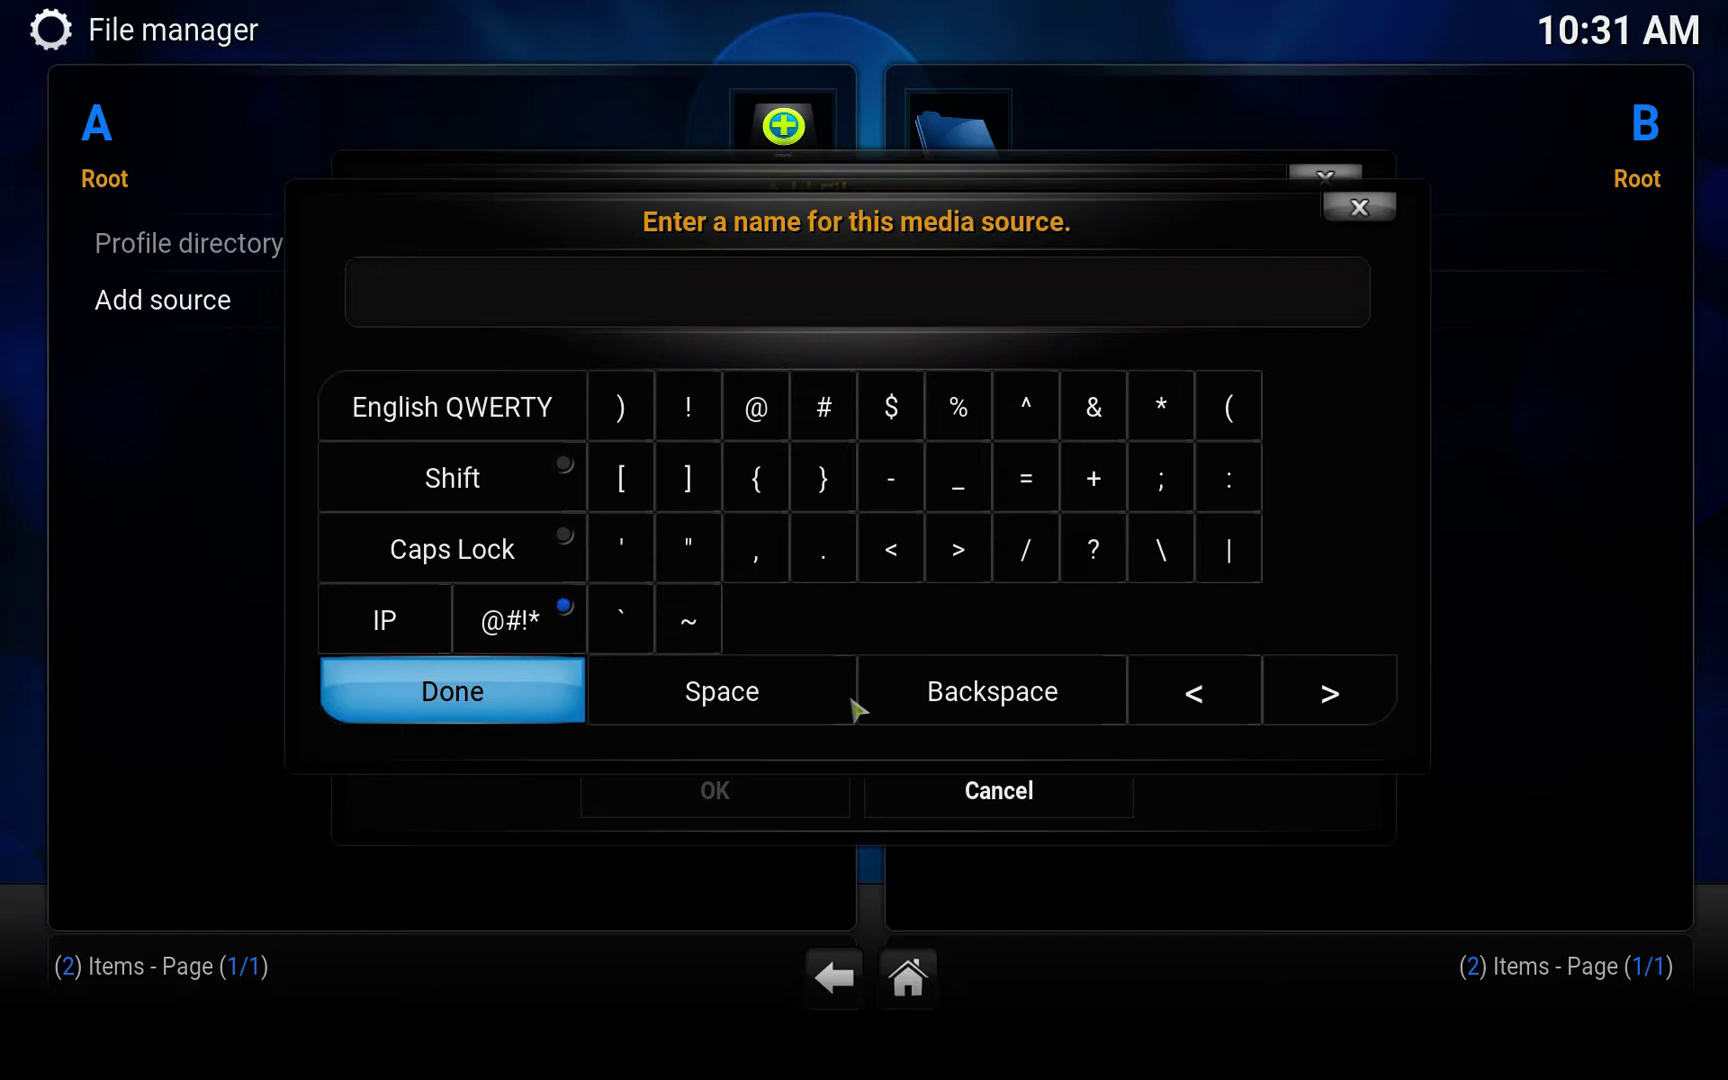
type(".fusion")
left_click(473, 703)
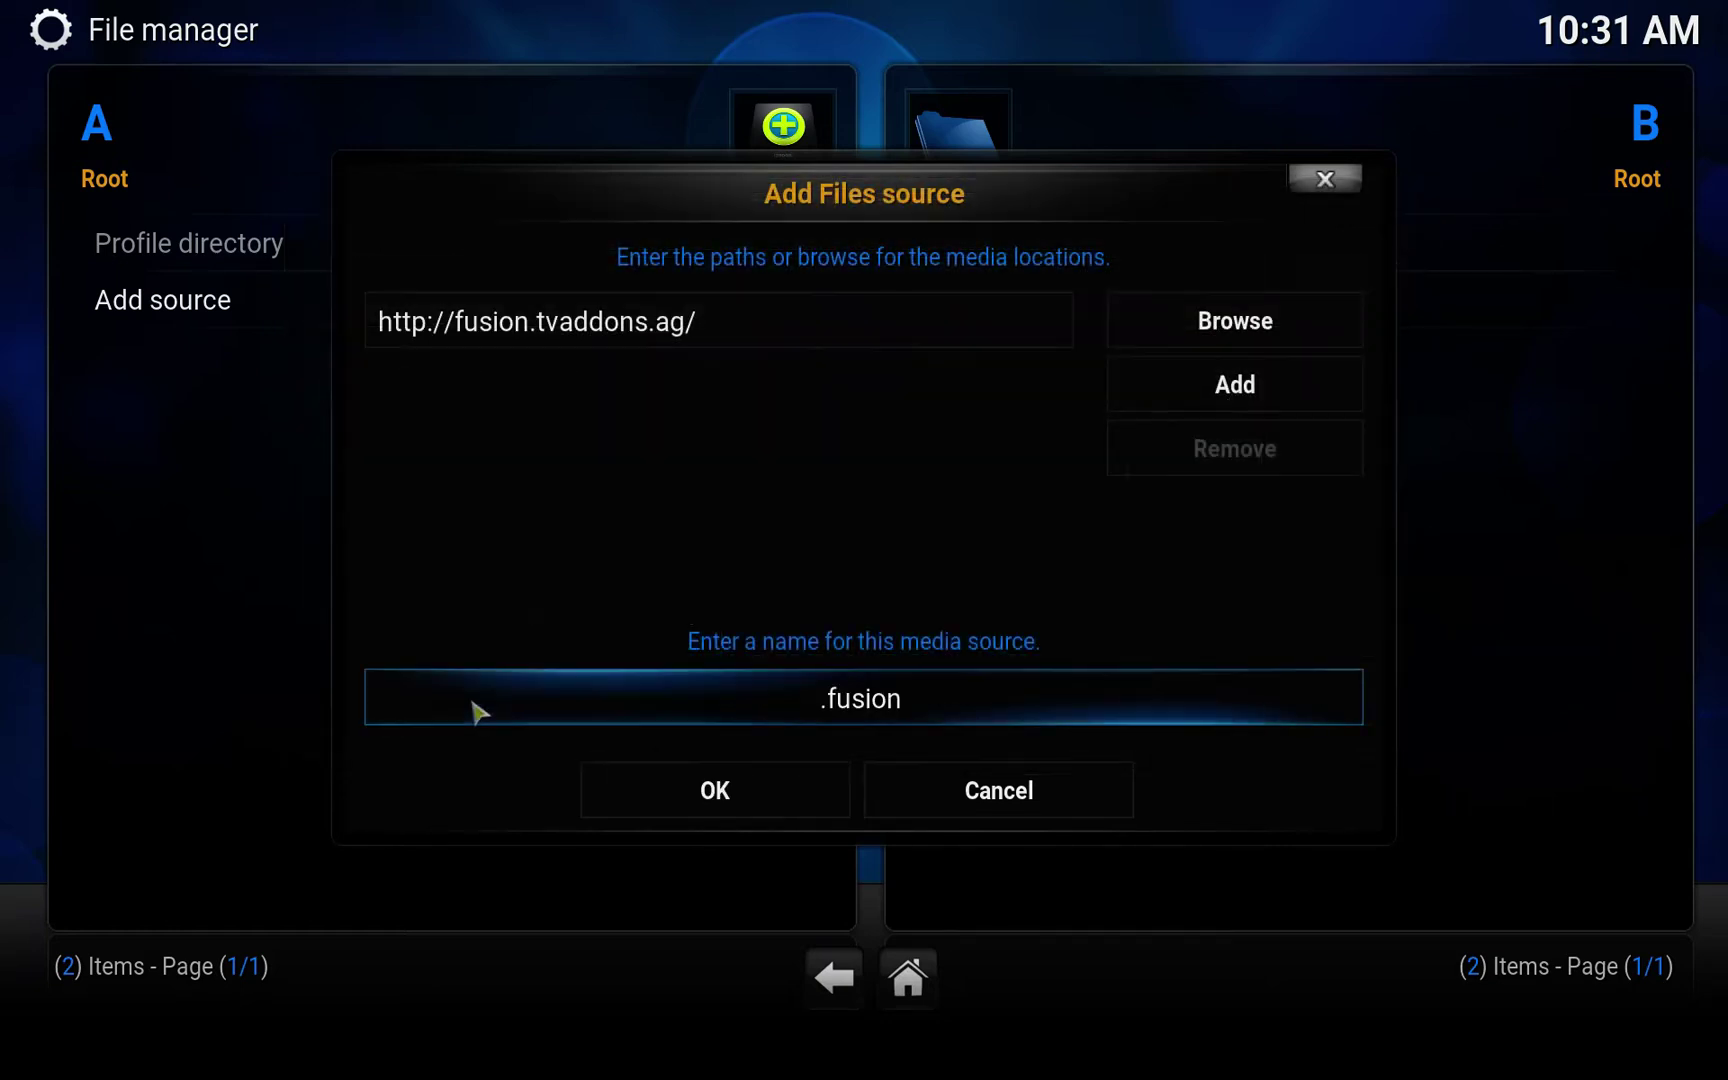
left_click(668, 808)
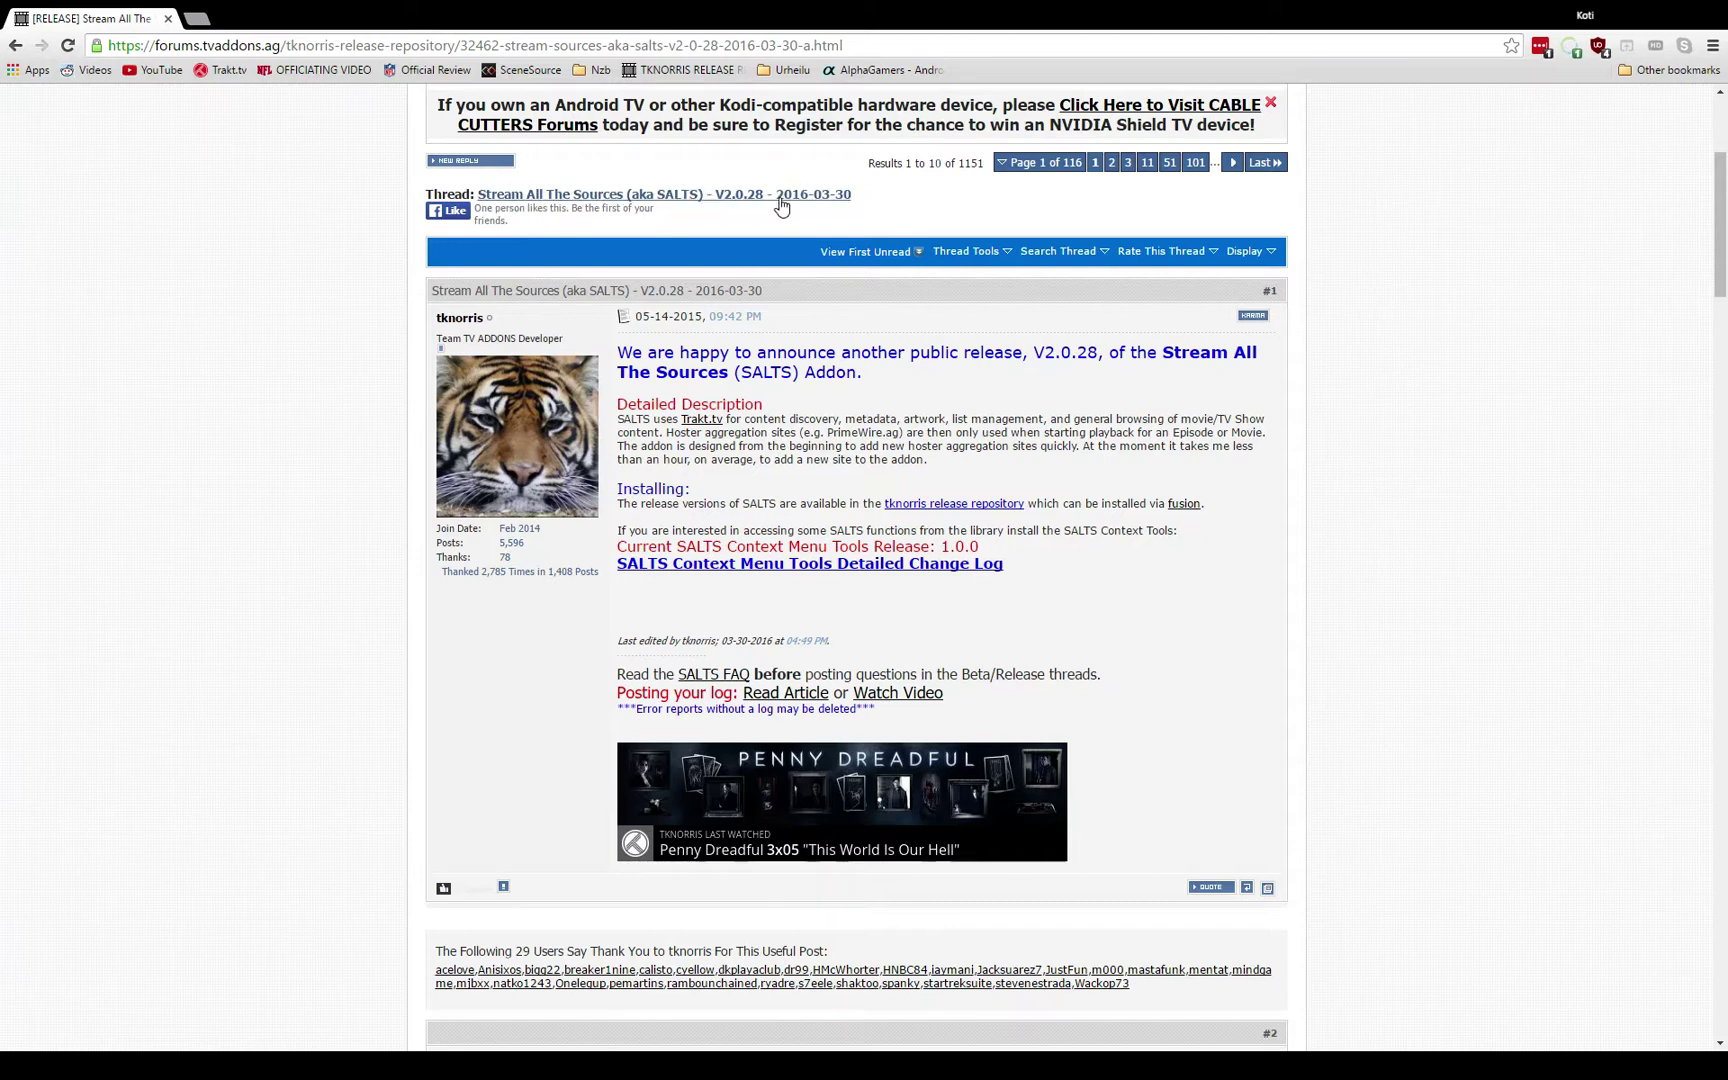
left_click_drag(885, 205, 478, 200)
left_click(999, 237)
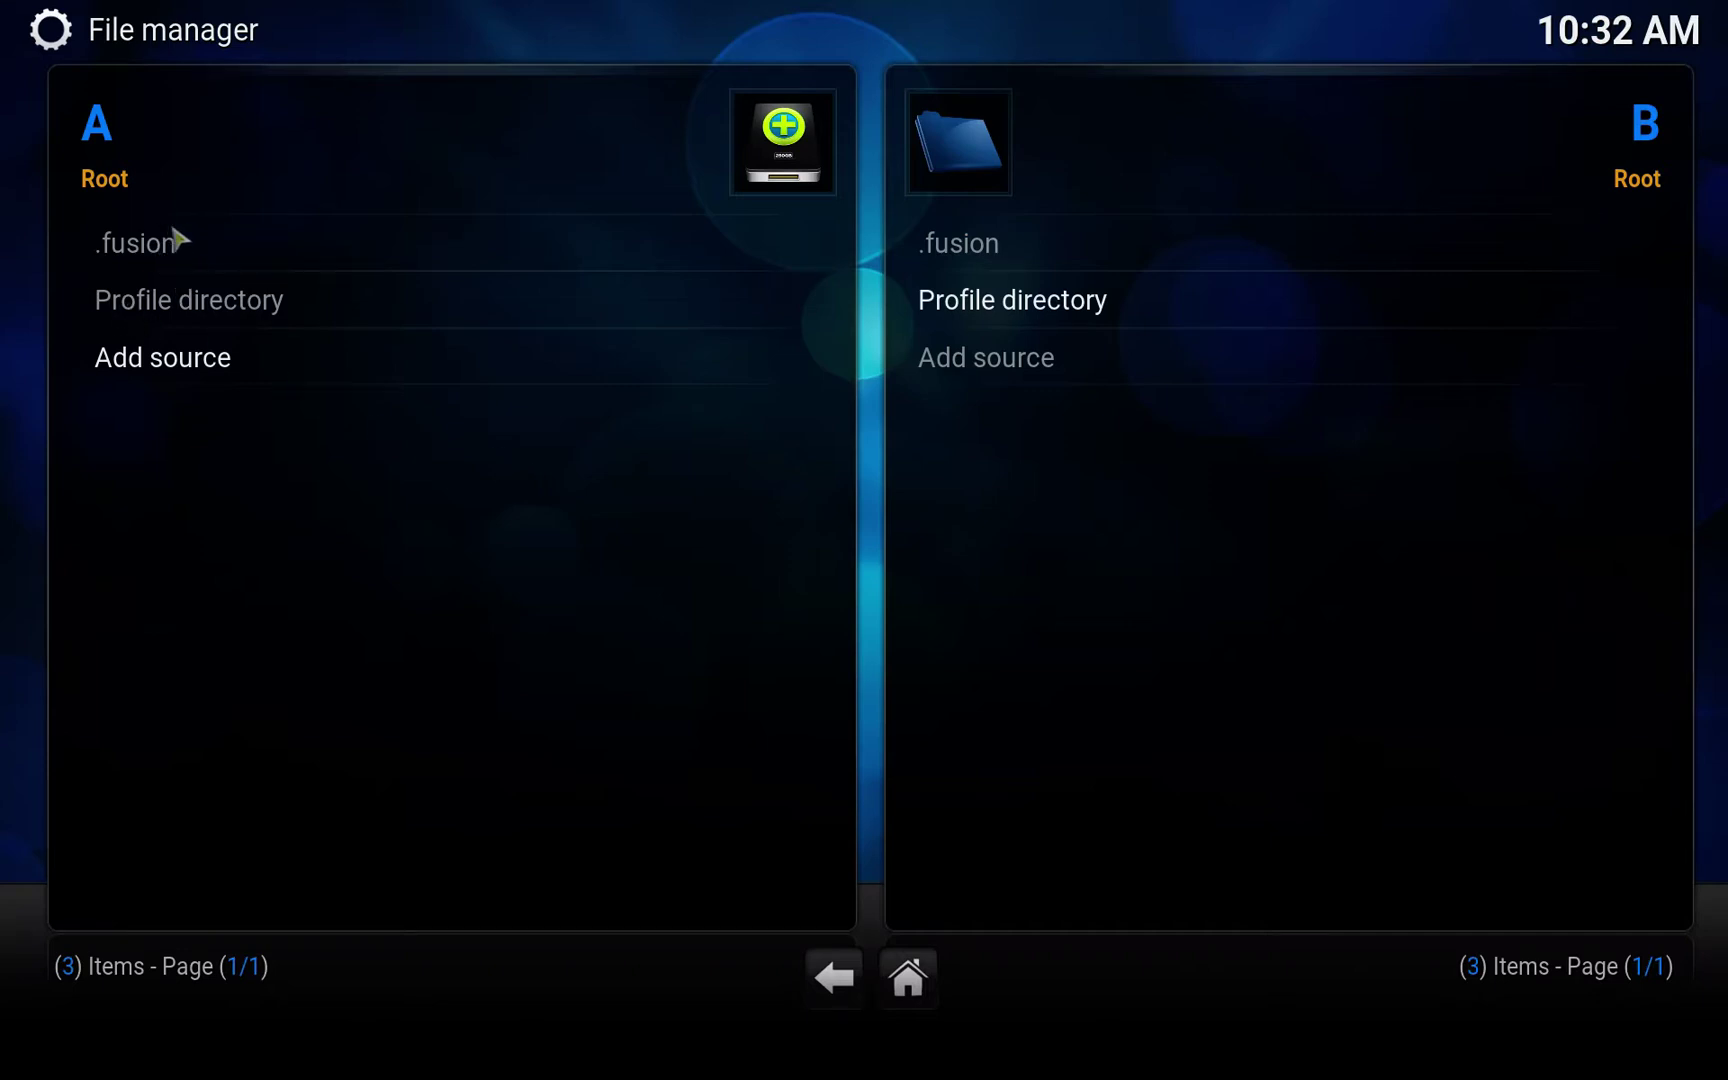
- Leave the file manager and open the option to install an add-on from a zip file in the add-on settings
left_click(833, 977)
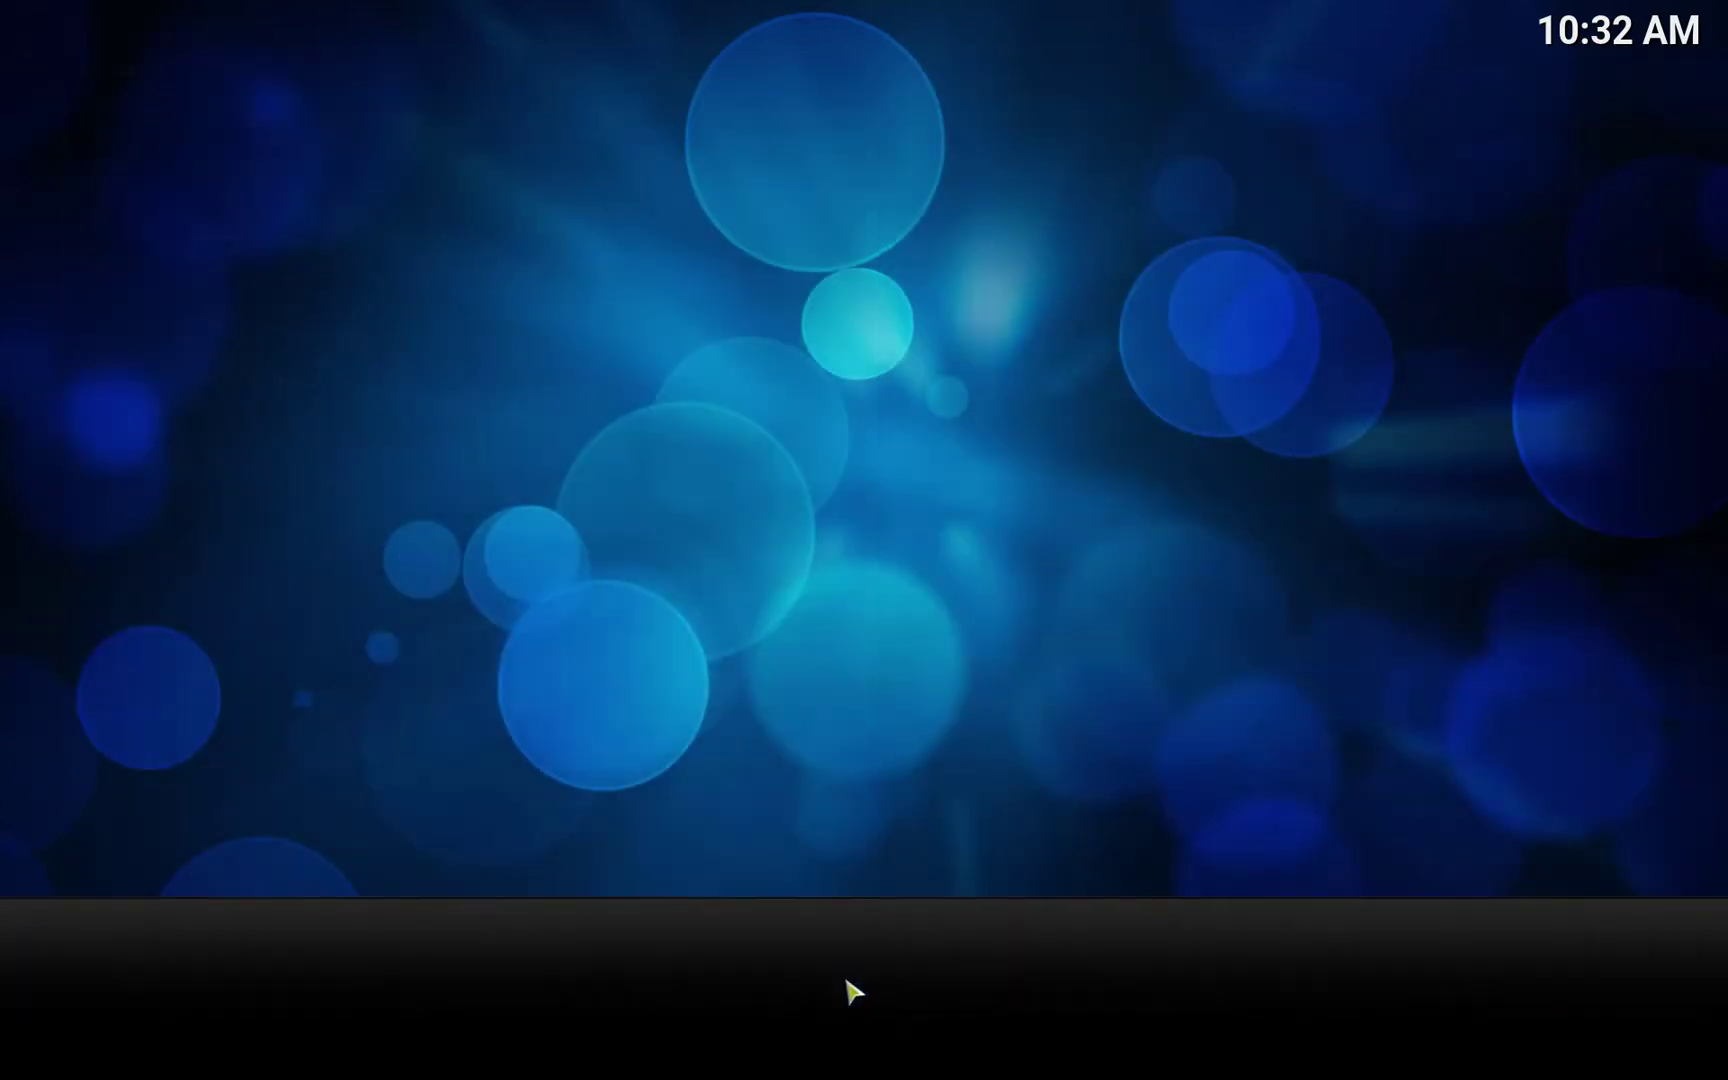
left_click(528, 700)
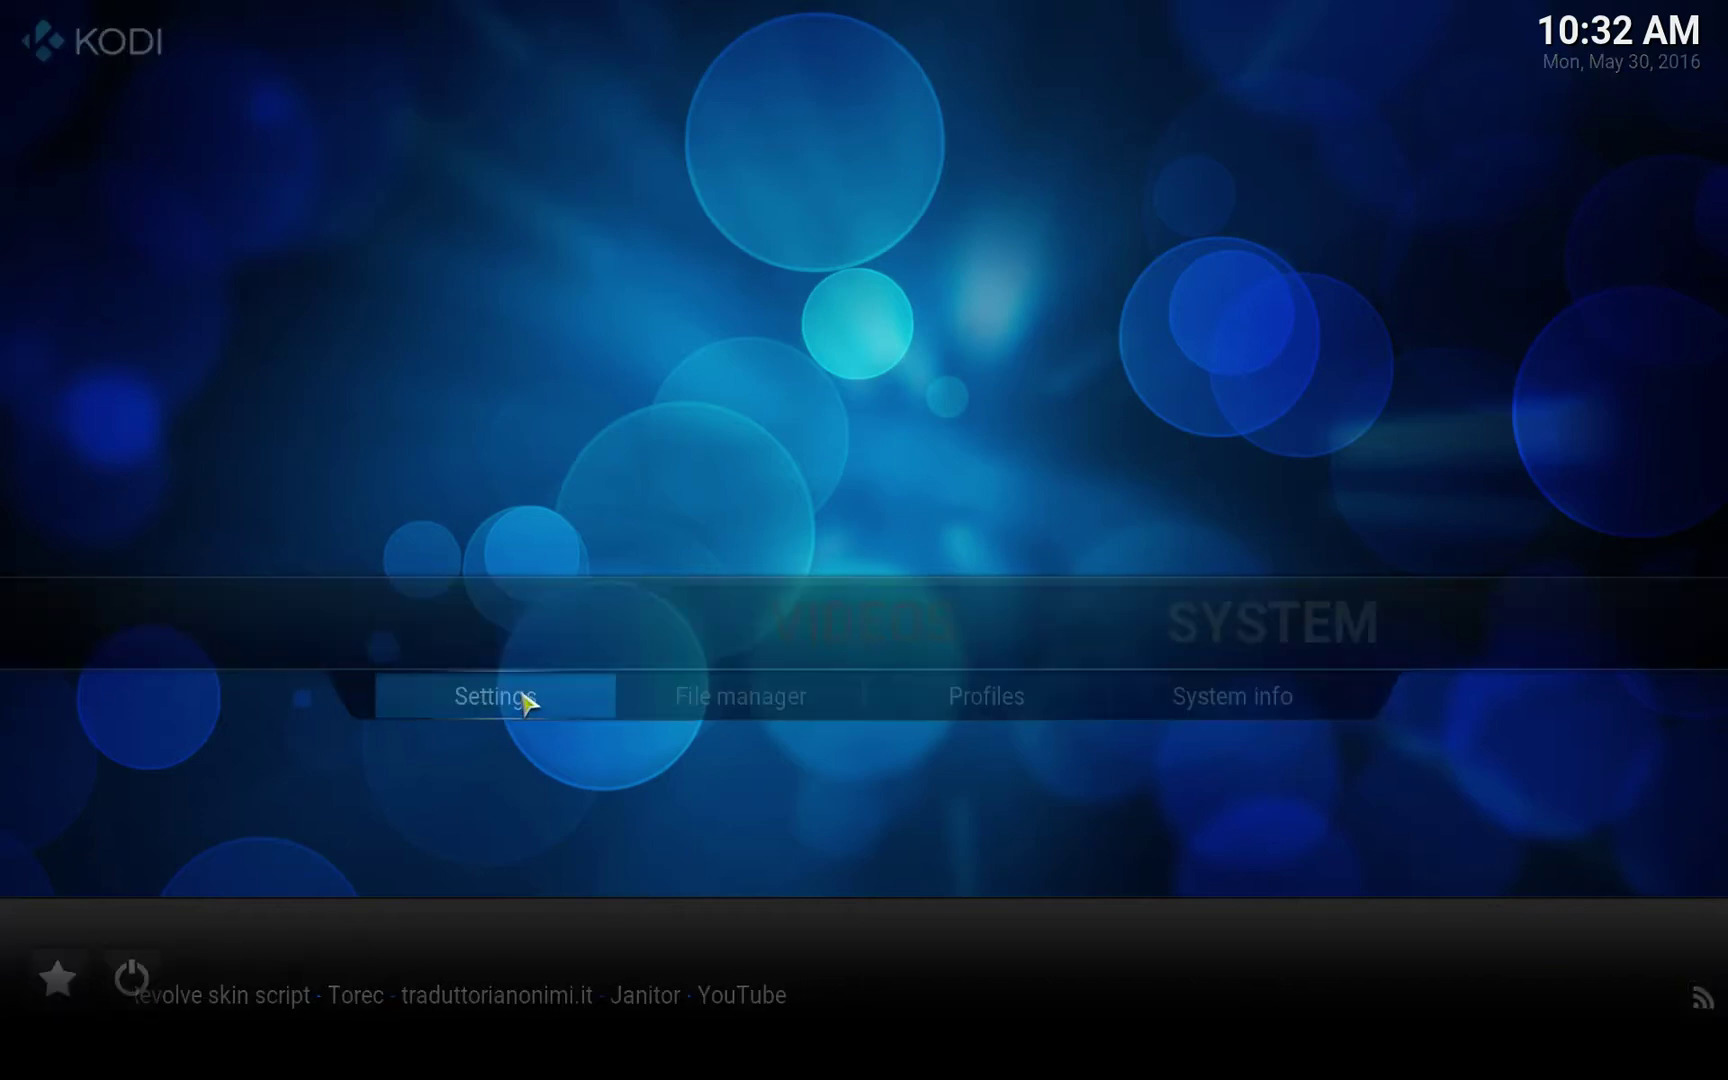
left_click(414, 672)
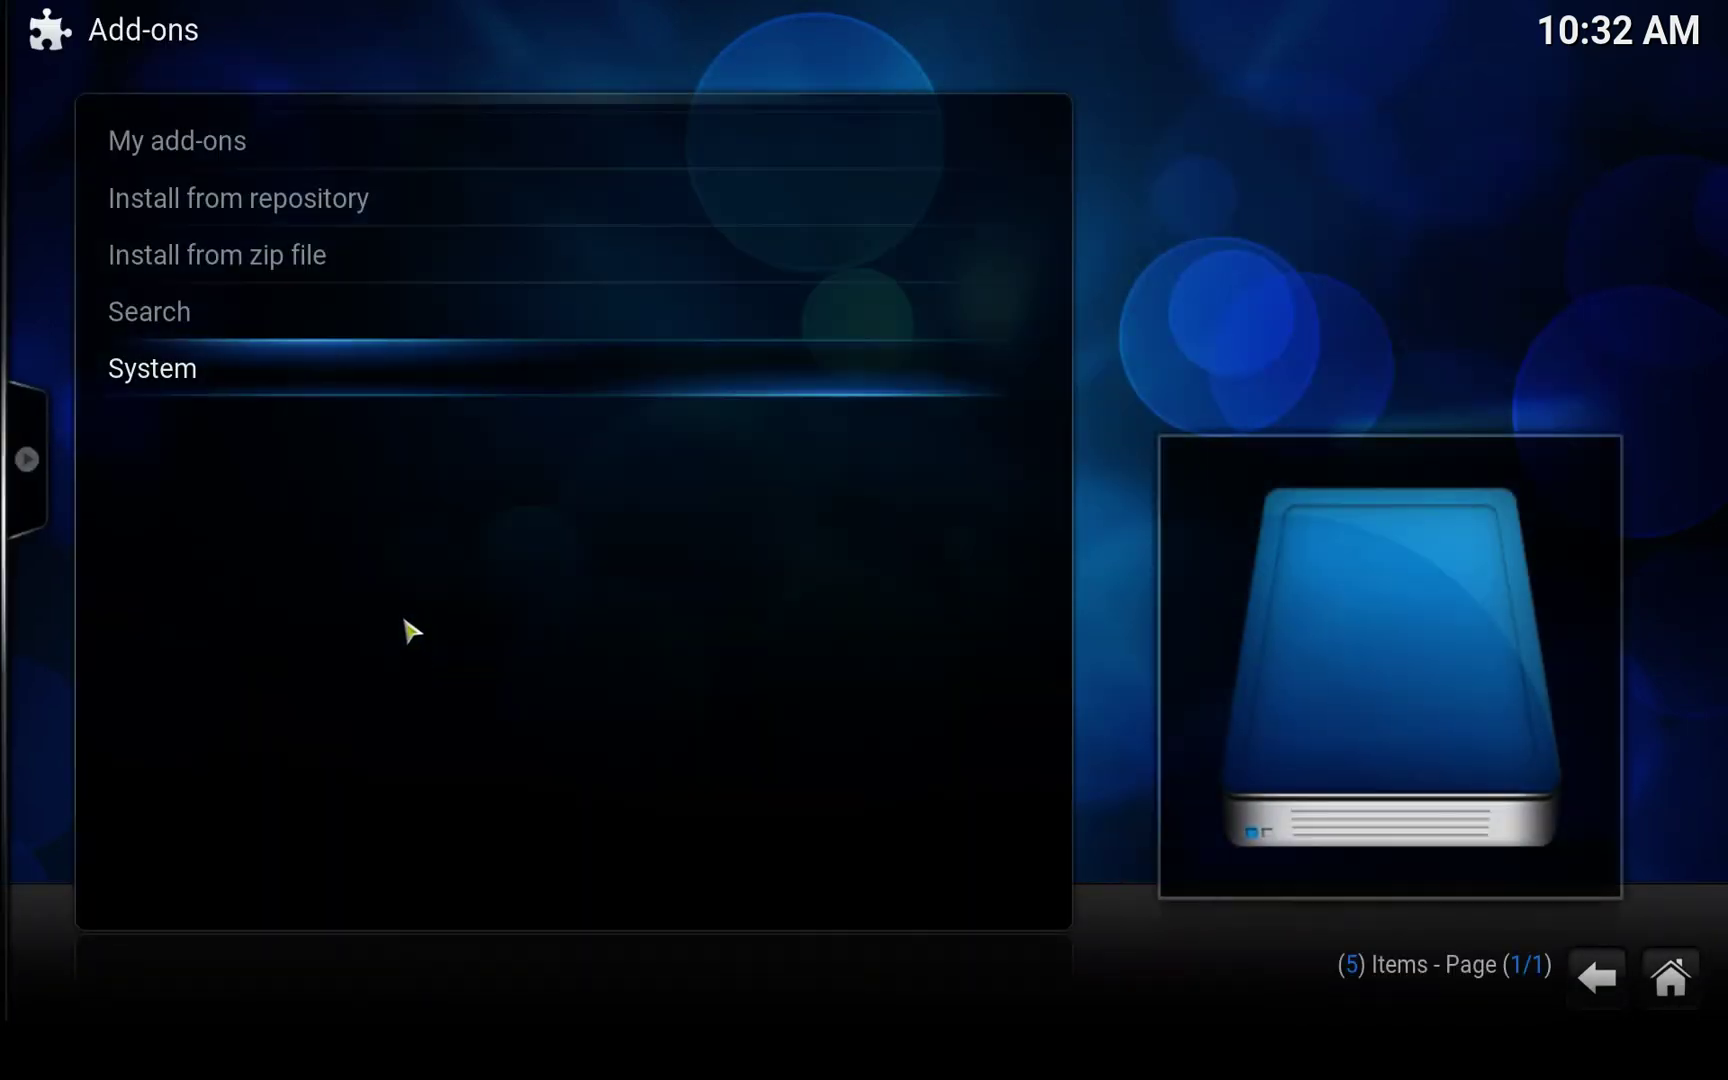
left_click(308, 268)
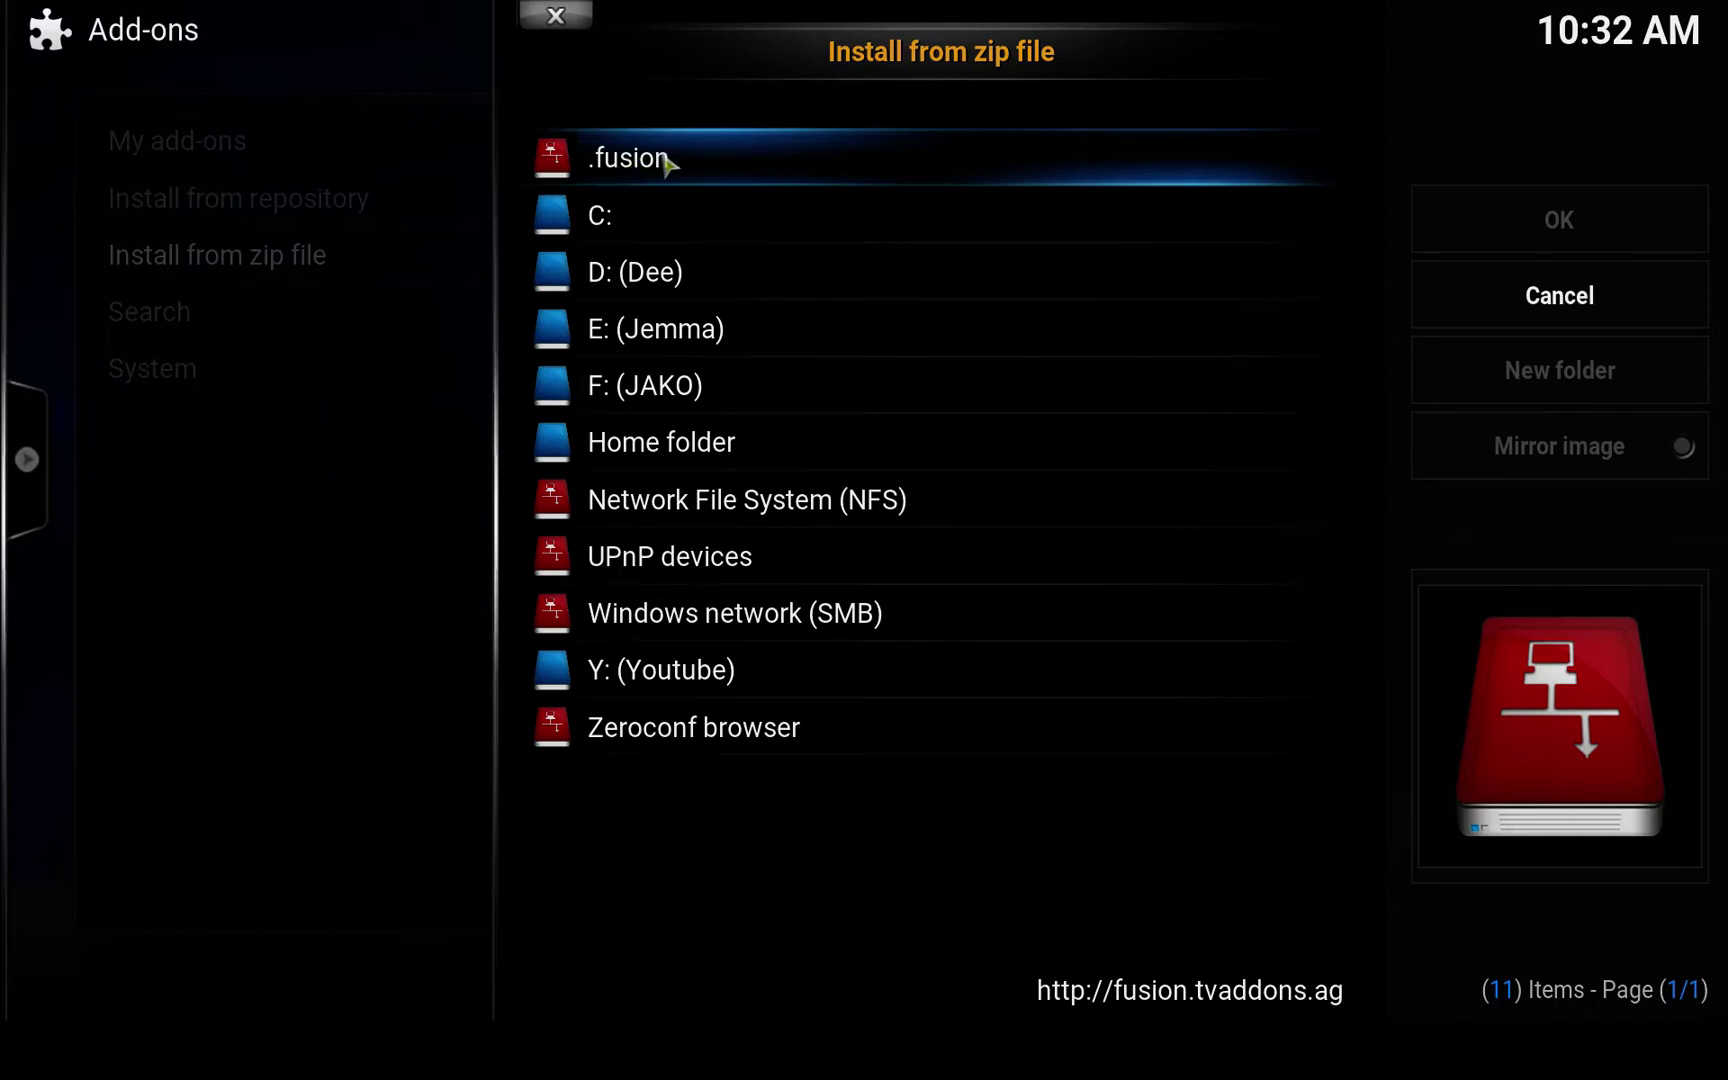
- Install repository.tknorris.release-1.0.2.zip from the xbmc-repos/english folder of the .fusion source
left_click(664, 162)
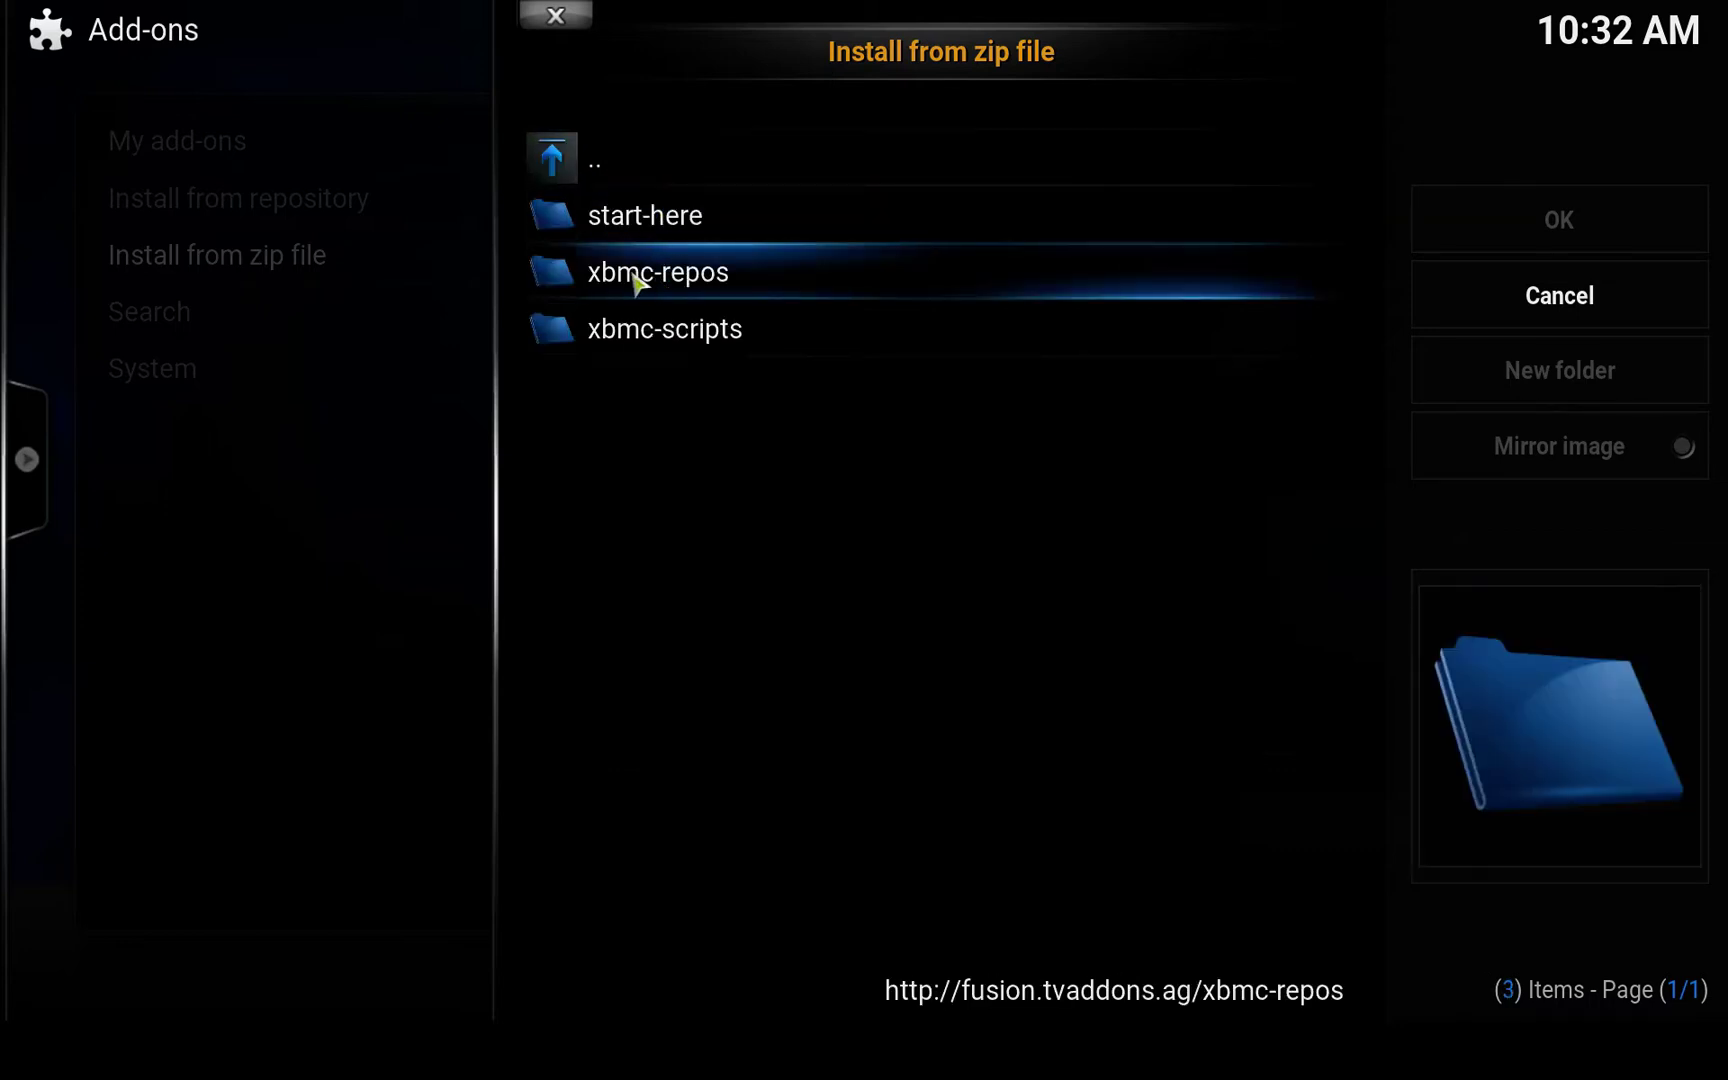
left_click(688, 285)
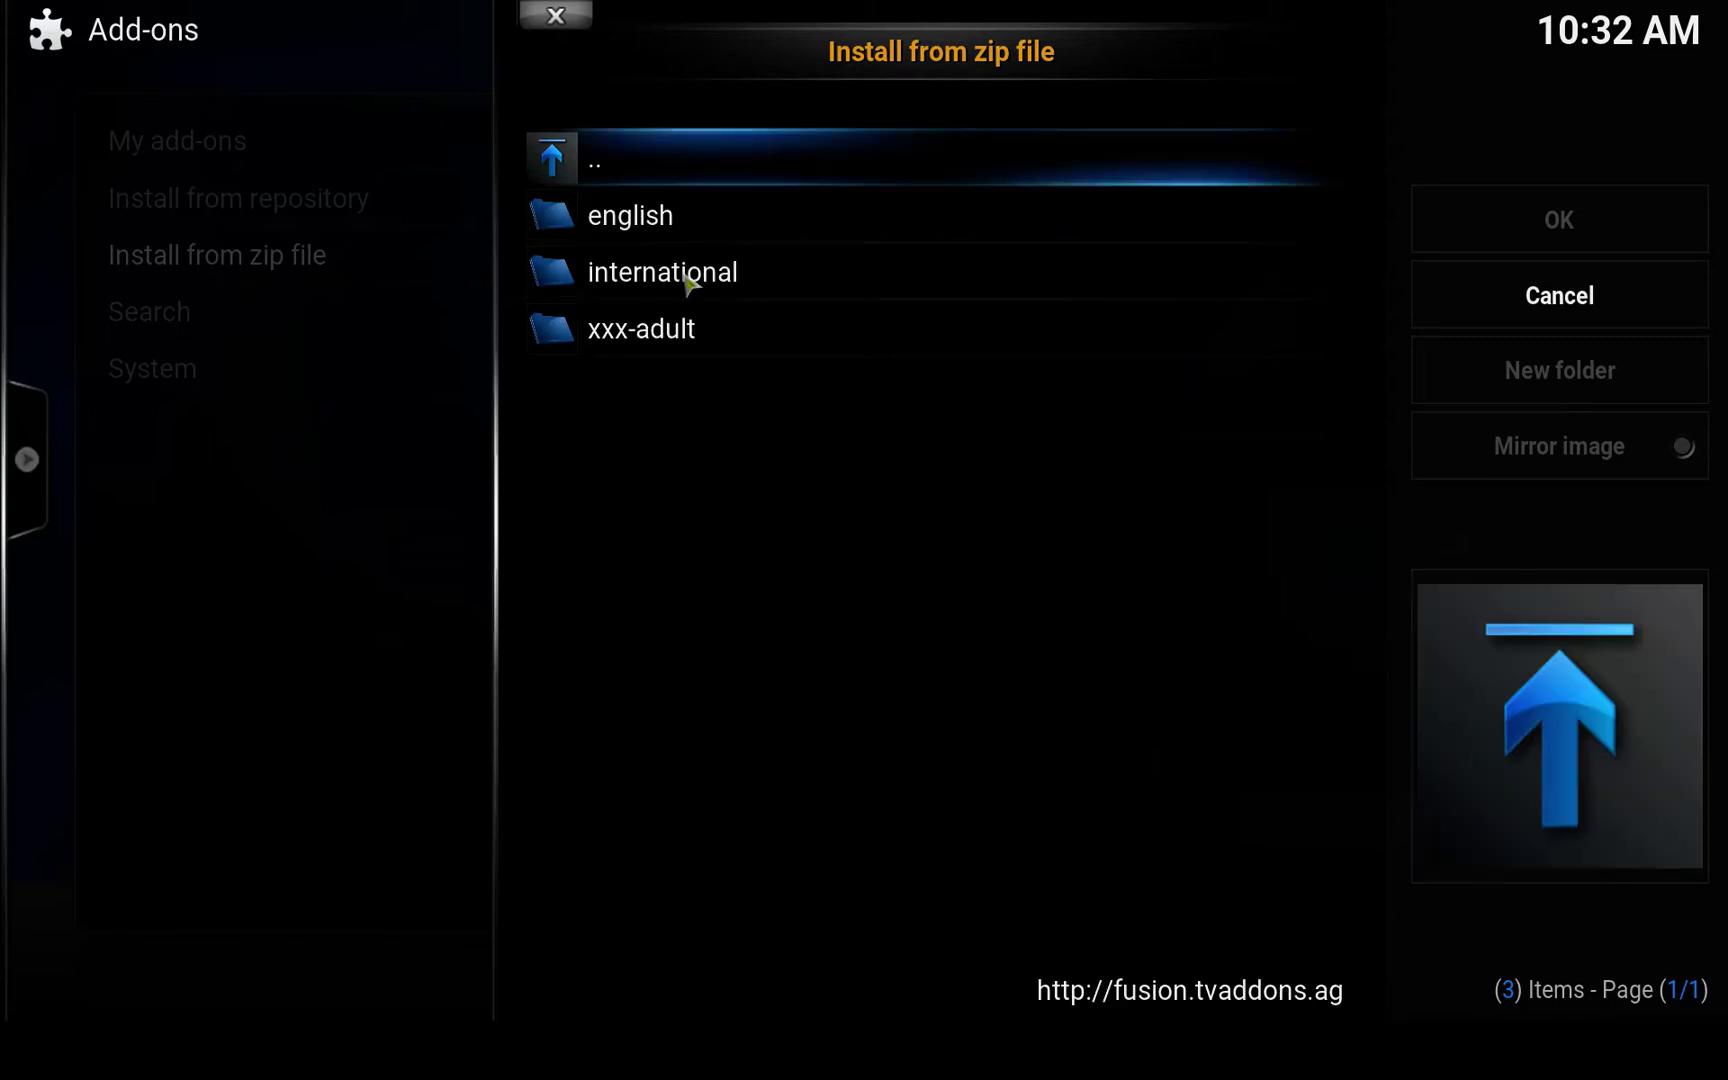
left_click(649, 237)
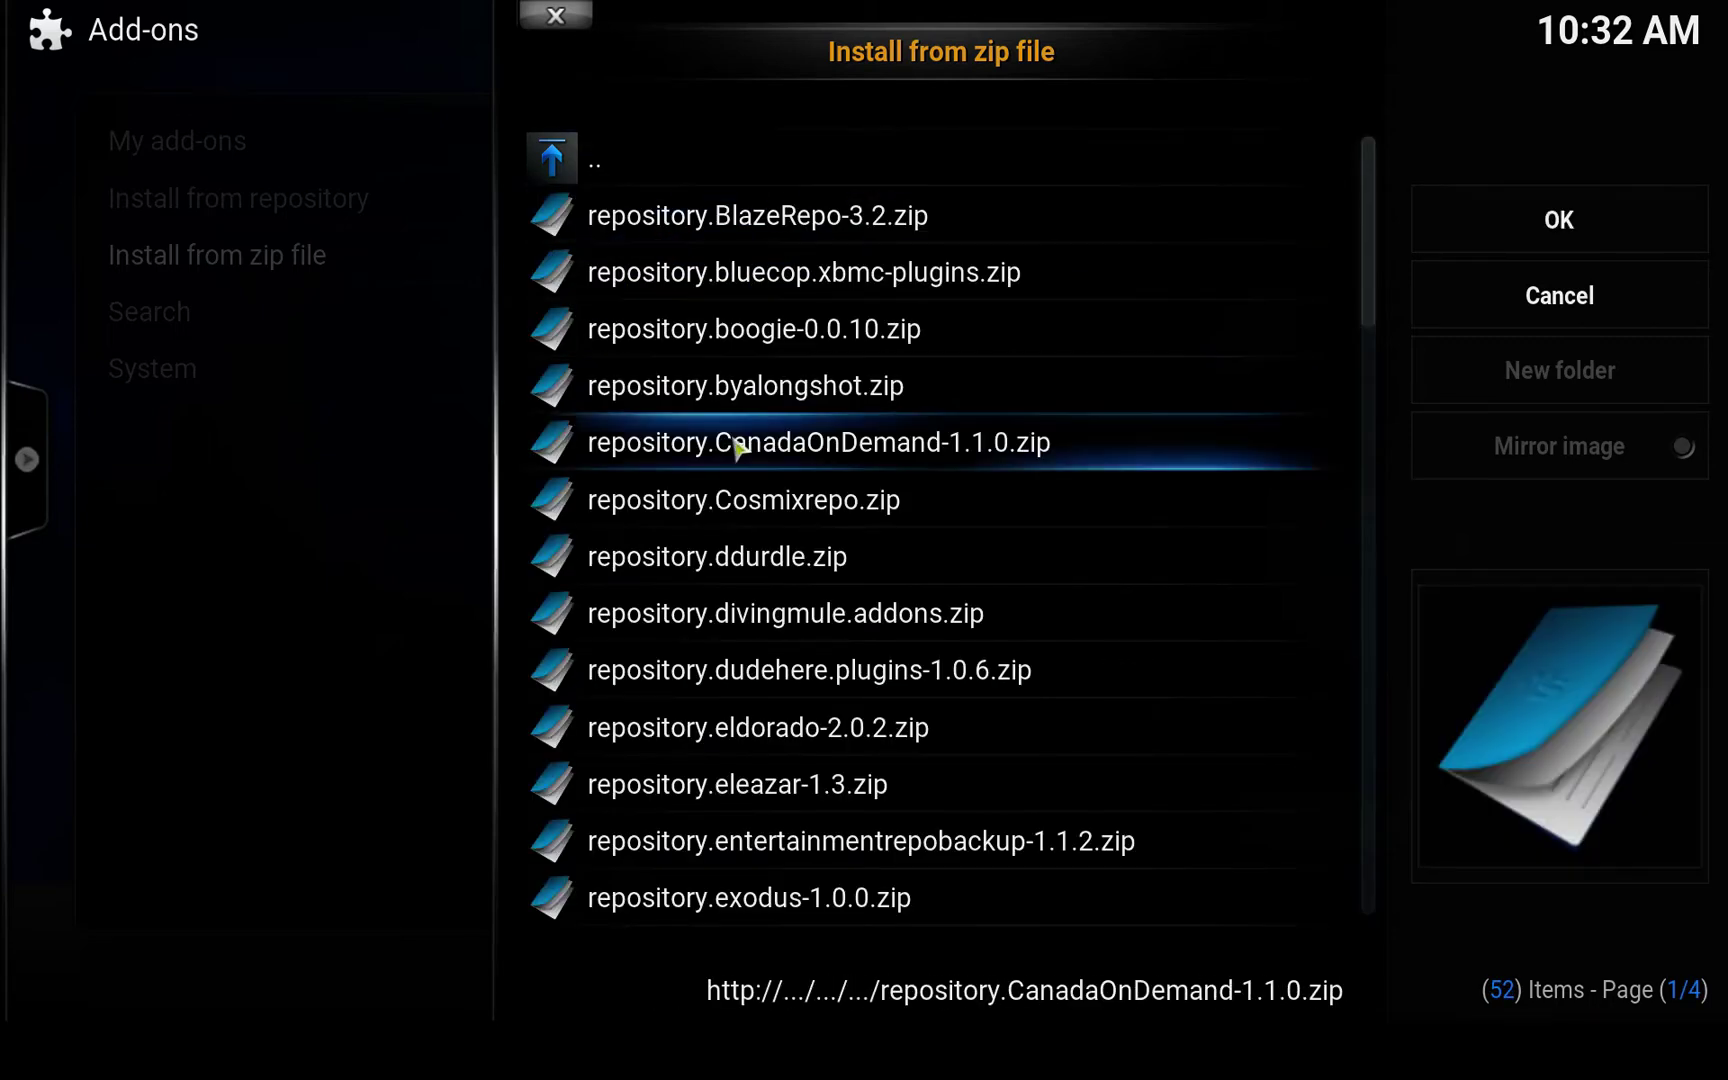
scroll(735, 487, "down", 18)
scroll(733, 487, "down", 13)
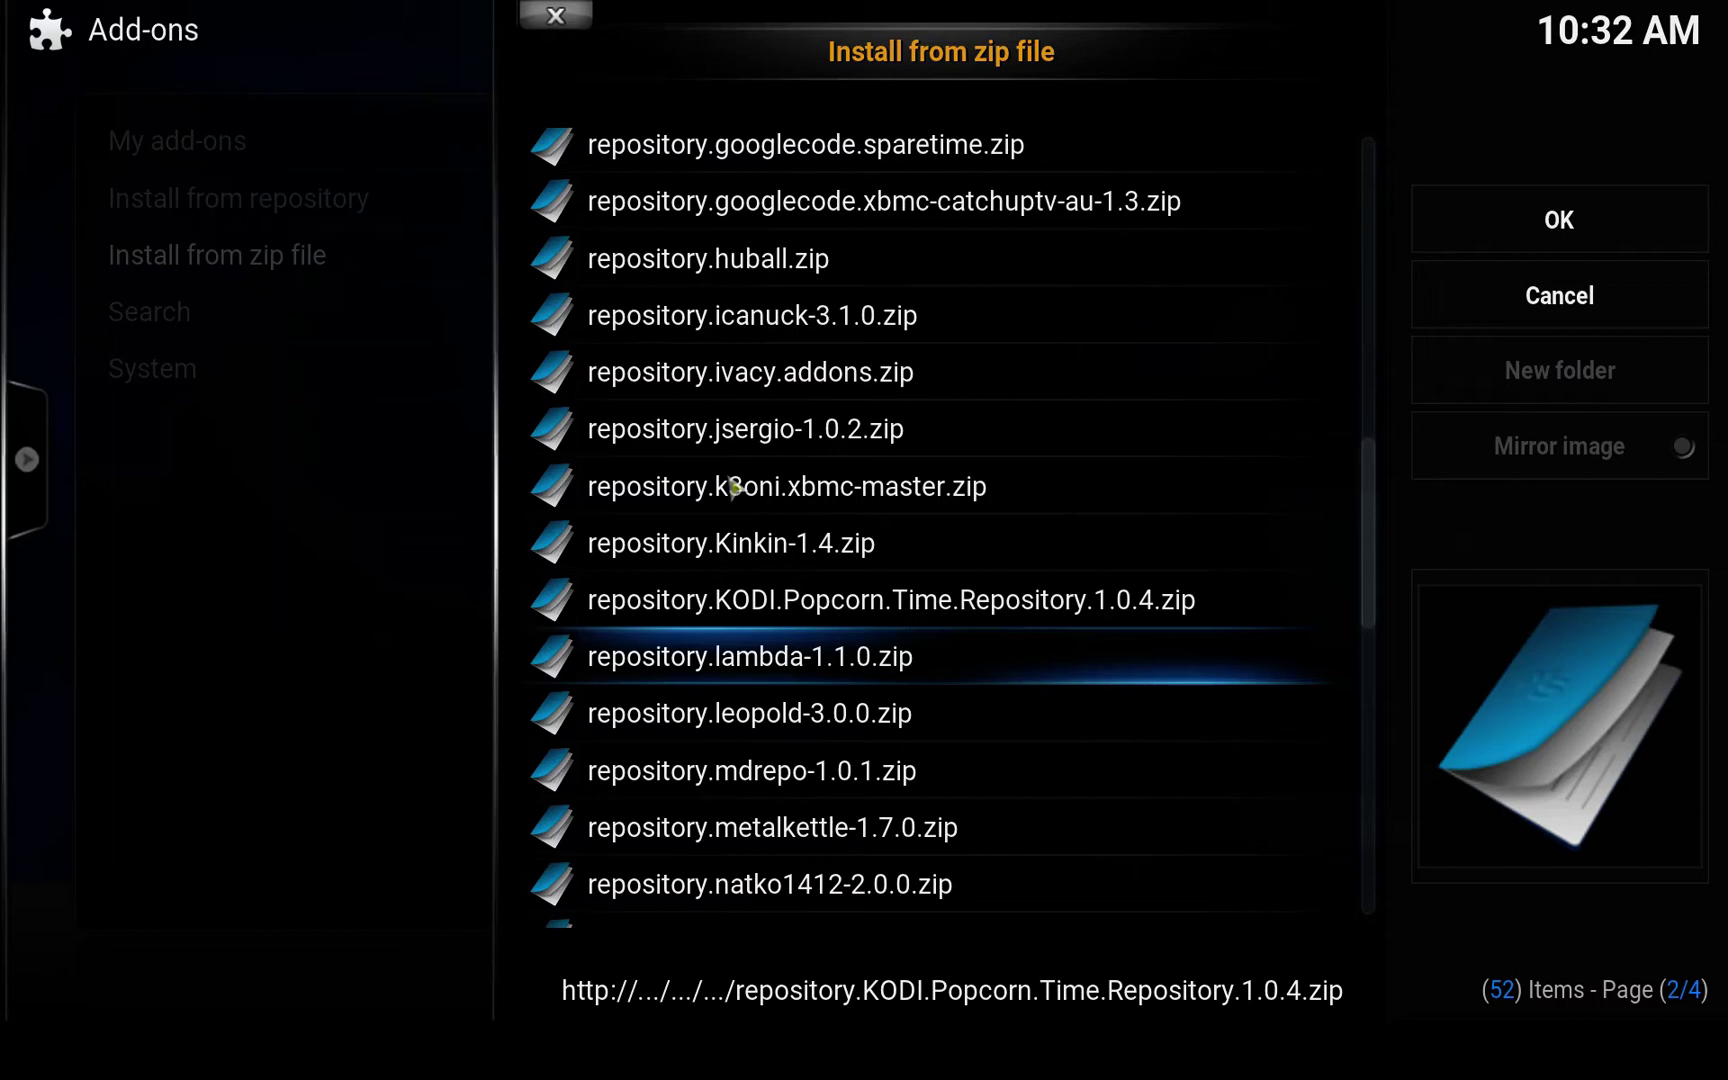
scroll(688, 690, "down", 9)
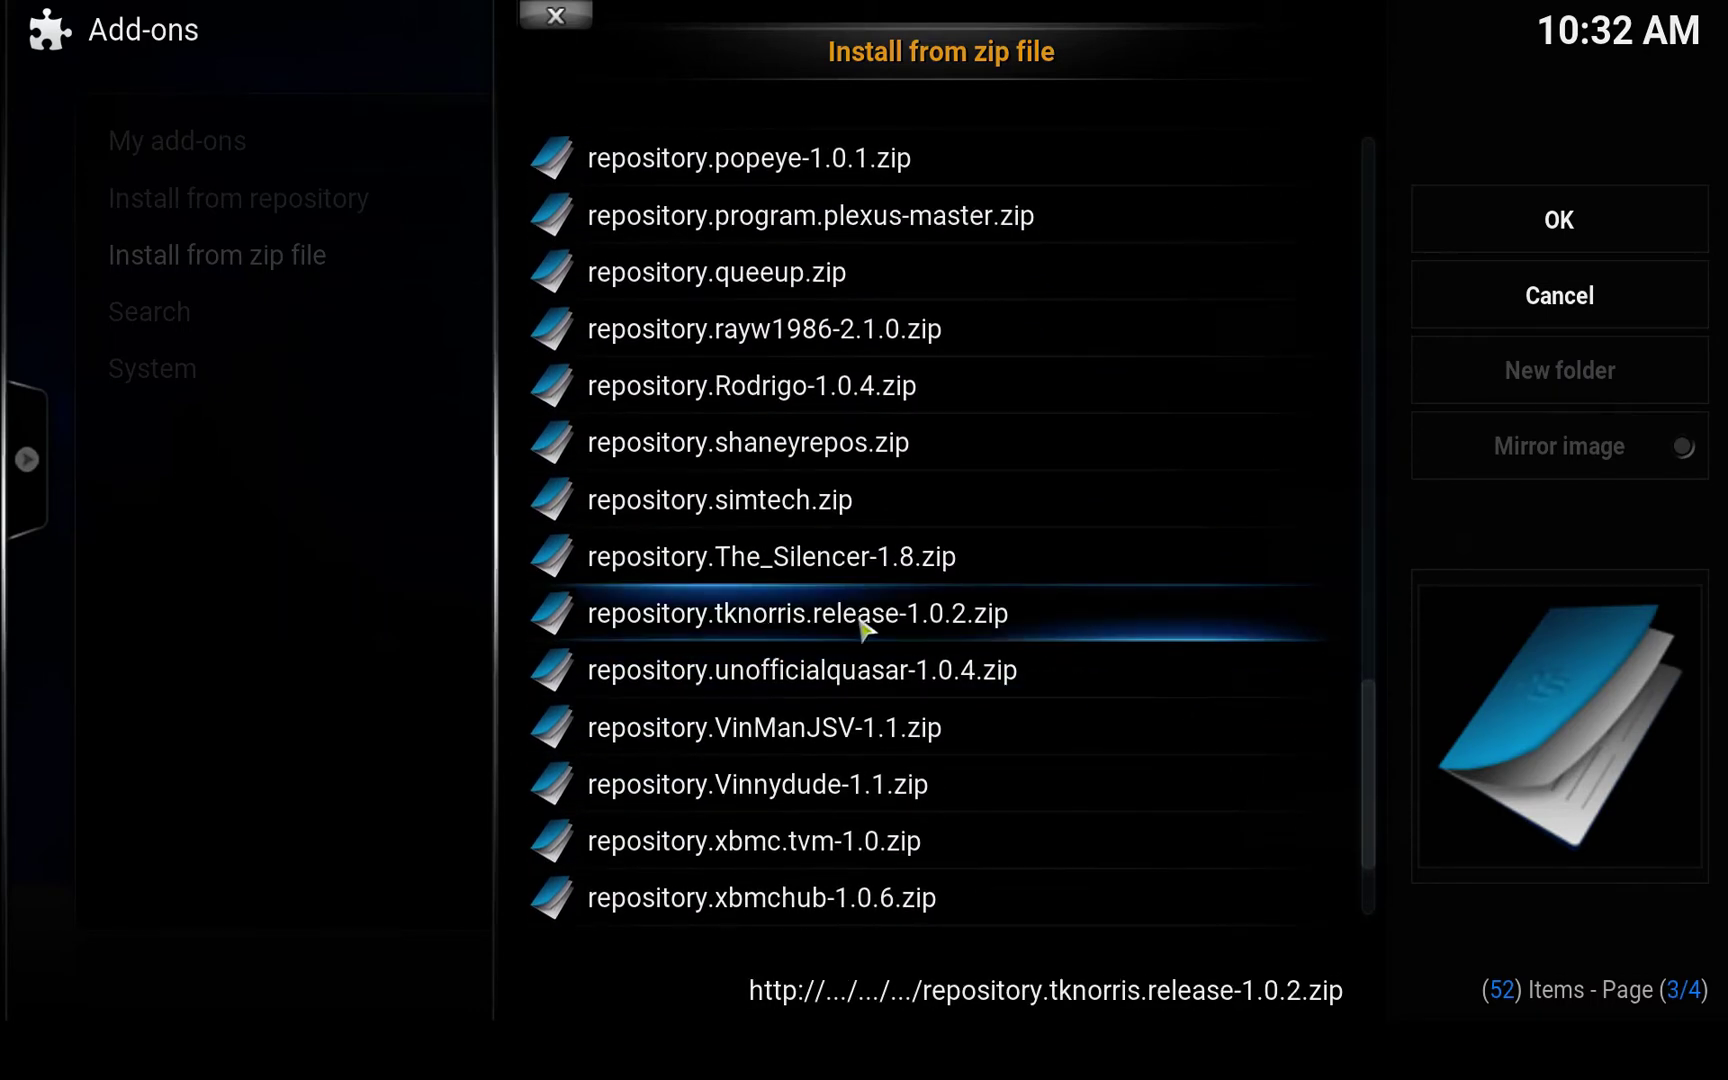
left_click(899, 617)
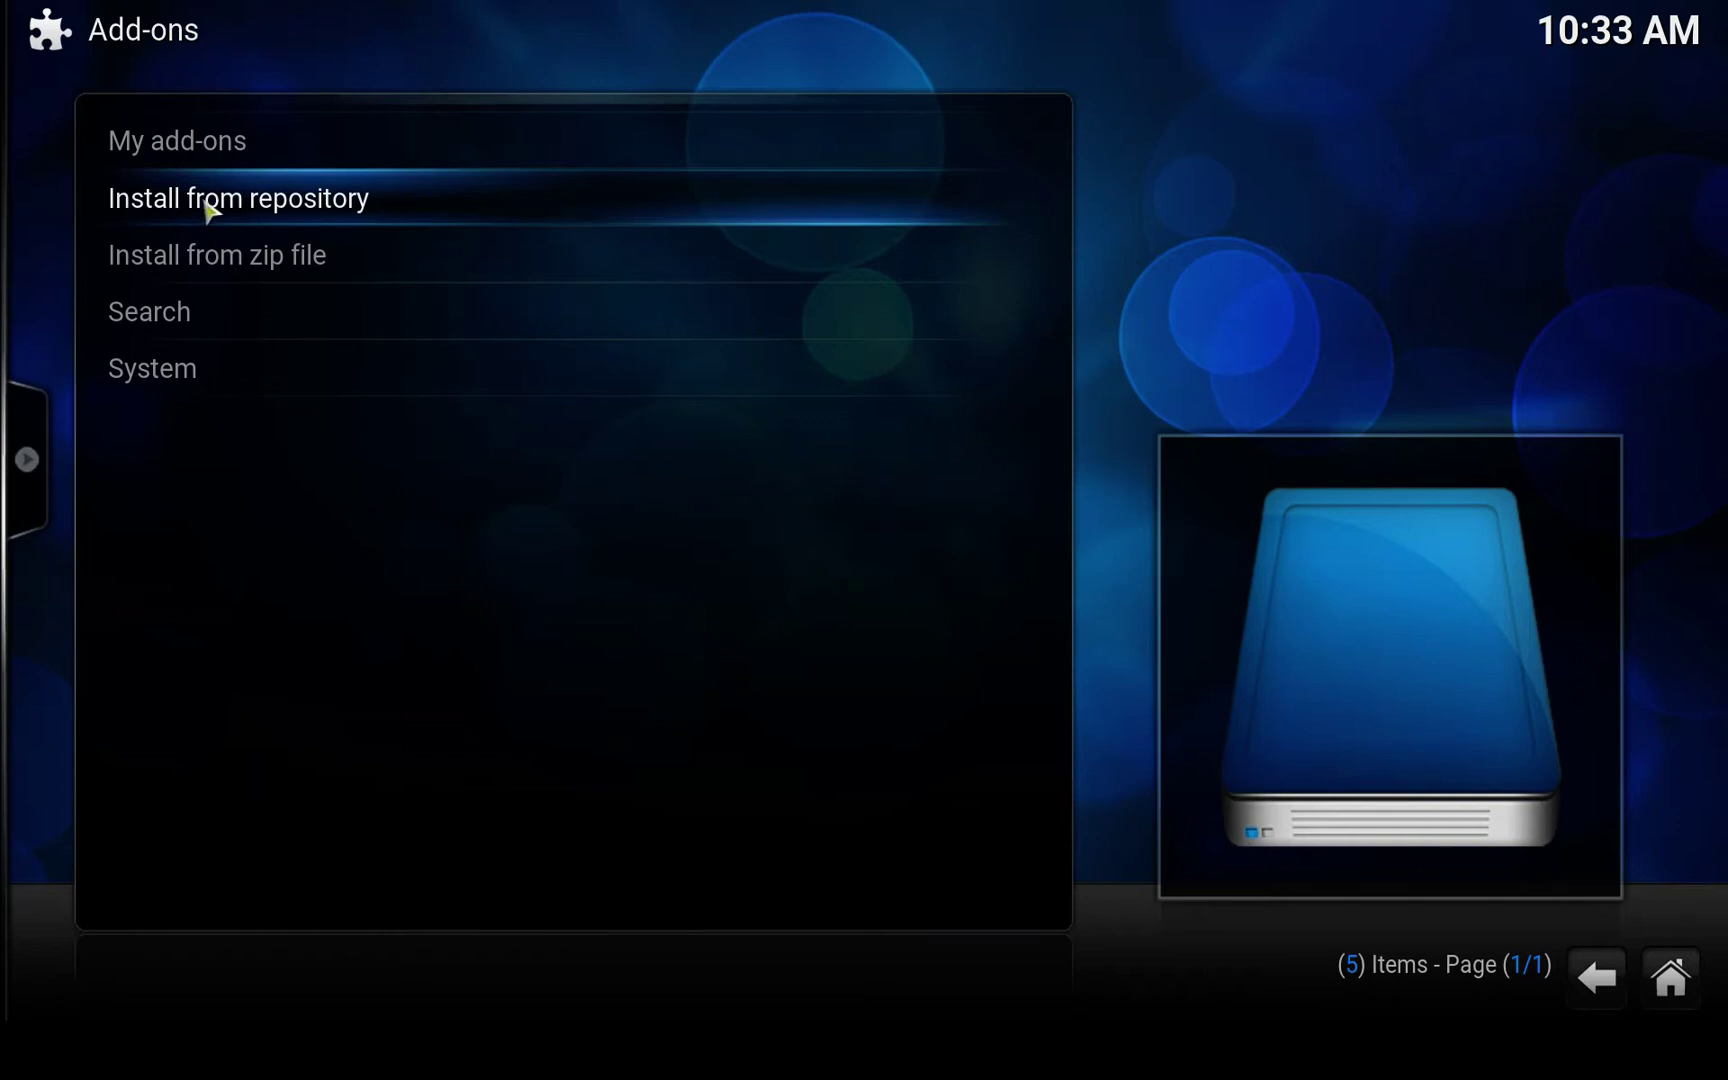
- Install the Stream All The Sources video add-on from the tknorris Release Repository
left_click(347, 212)
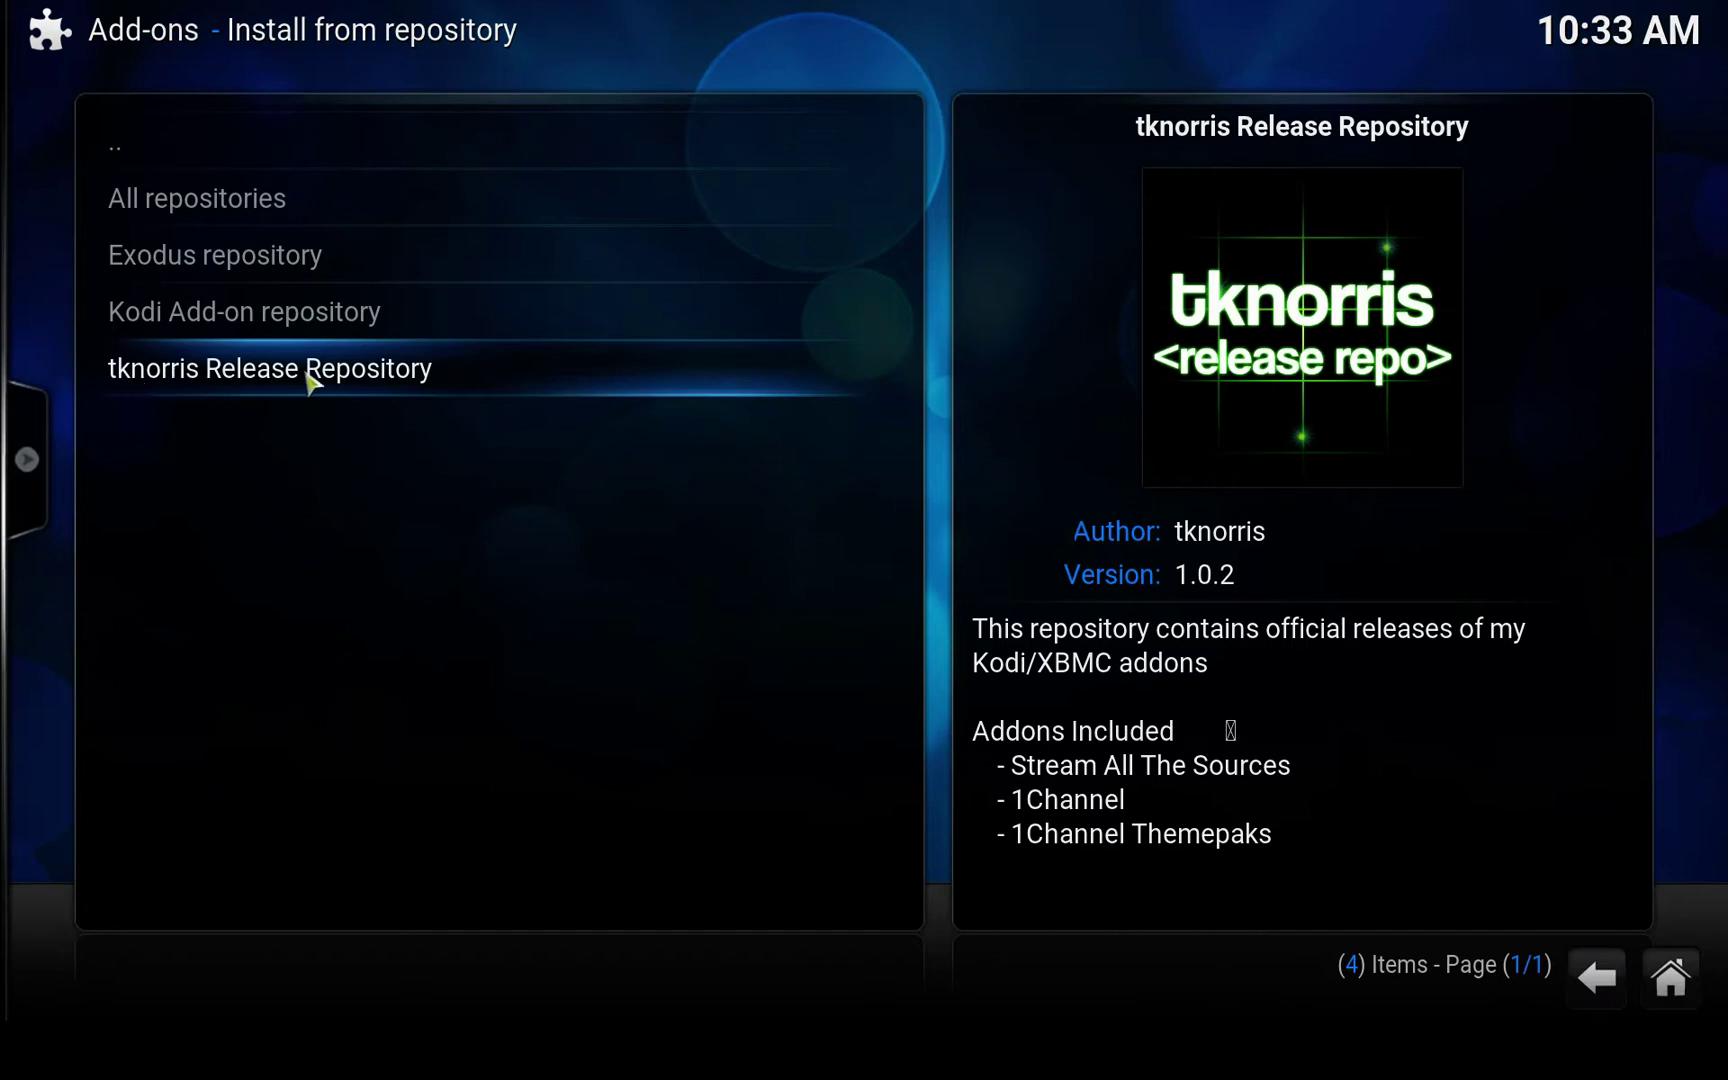
left_click(412, 385)
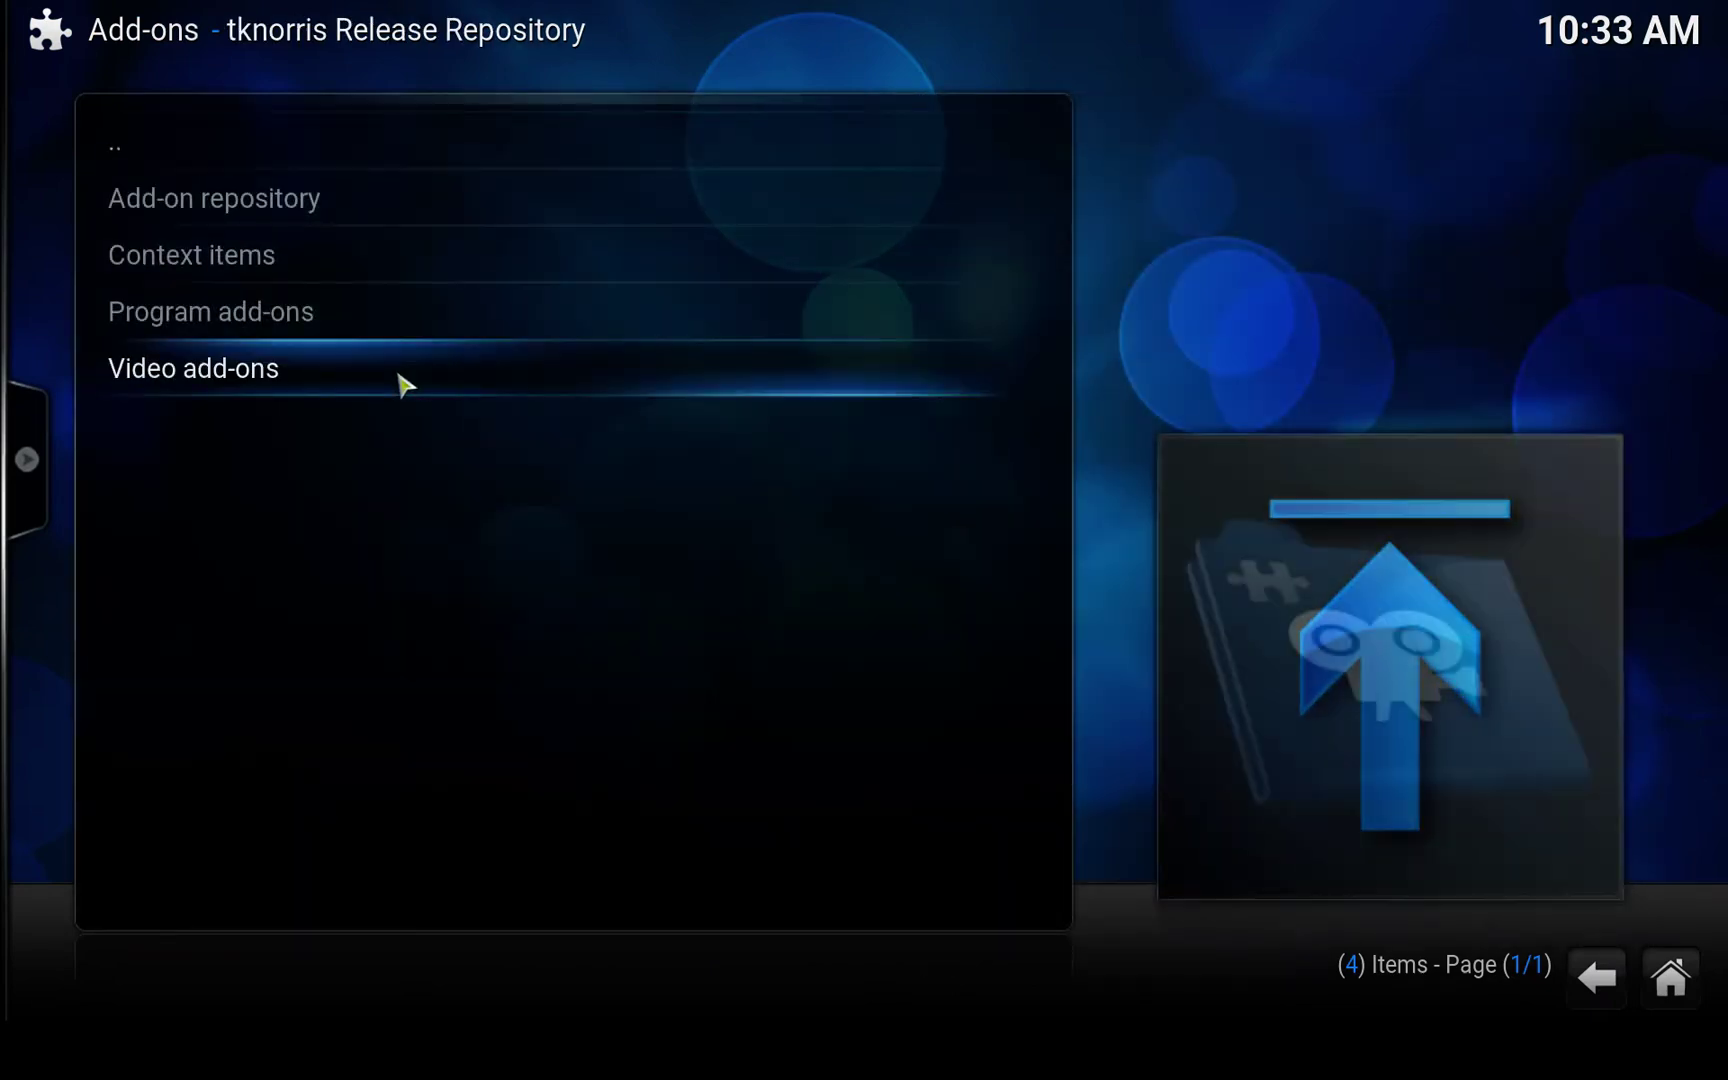
left_click(197, 378)
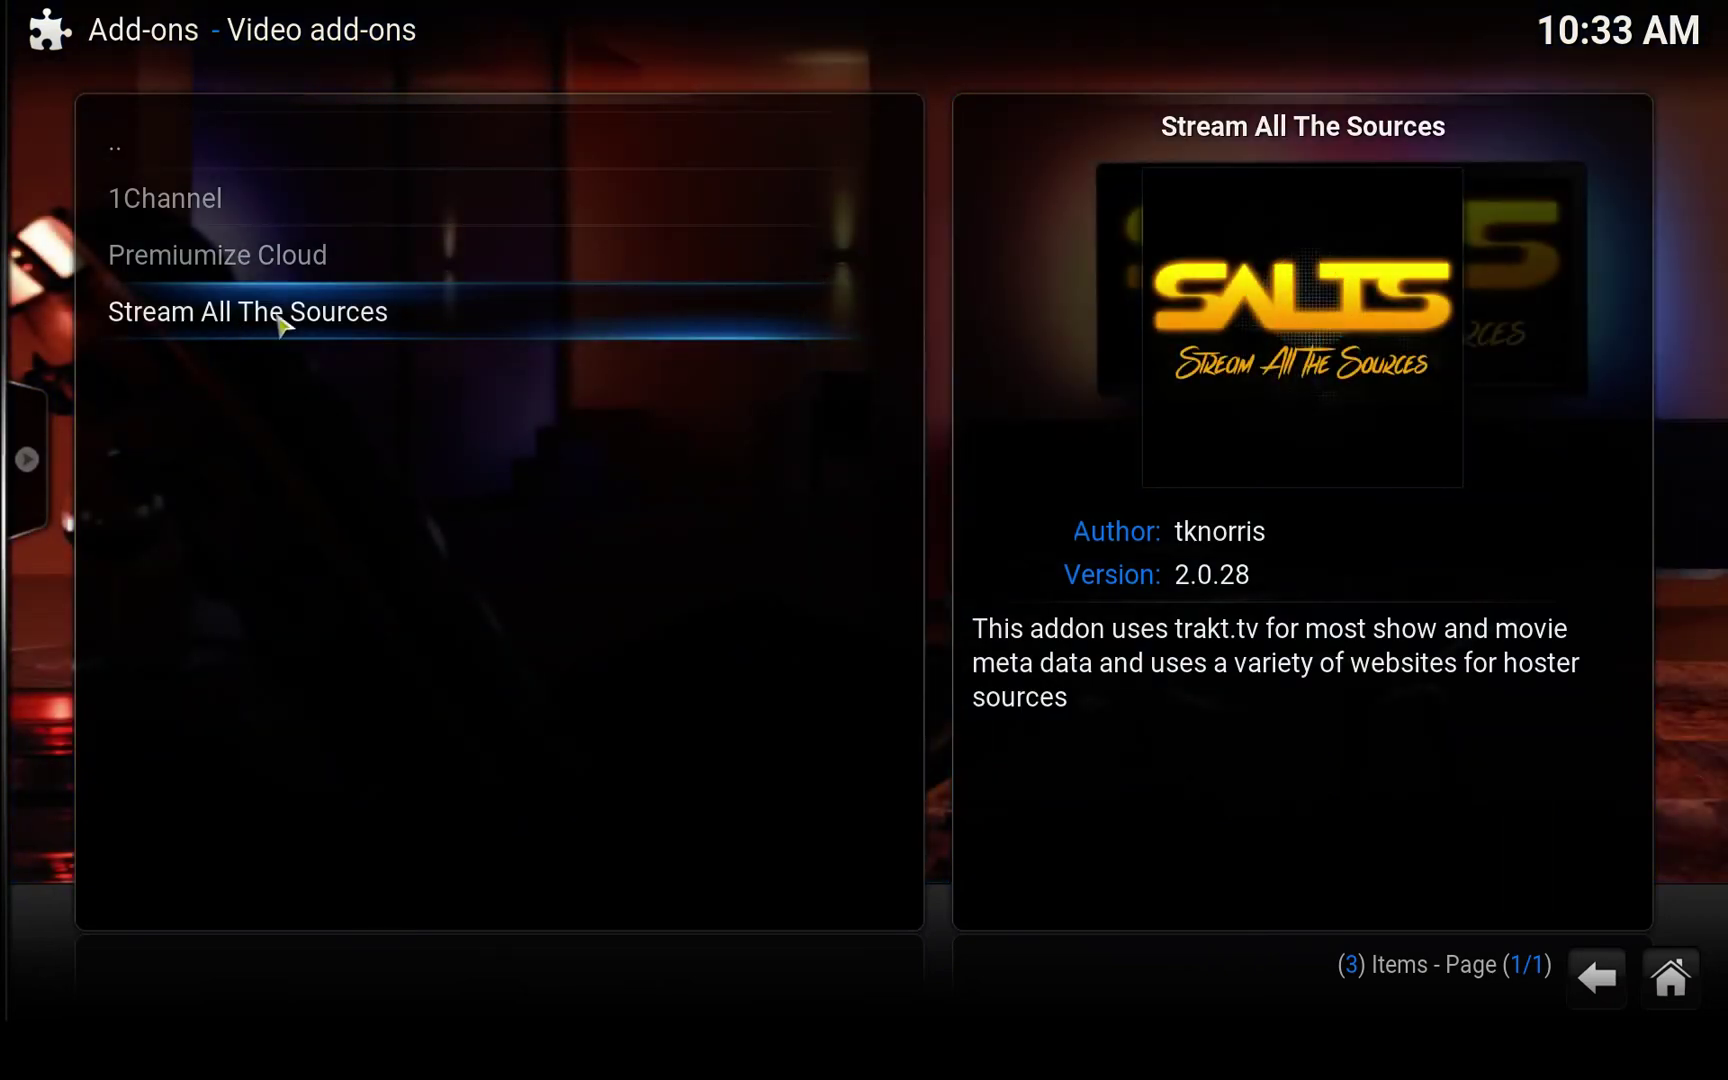
left_click(281, 322)
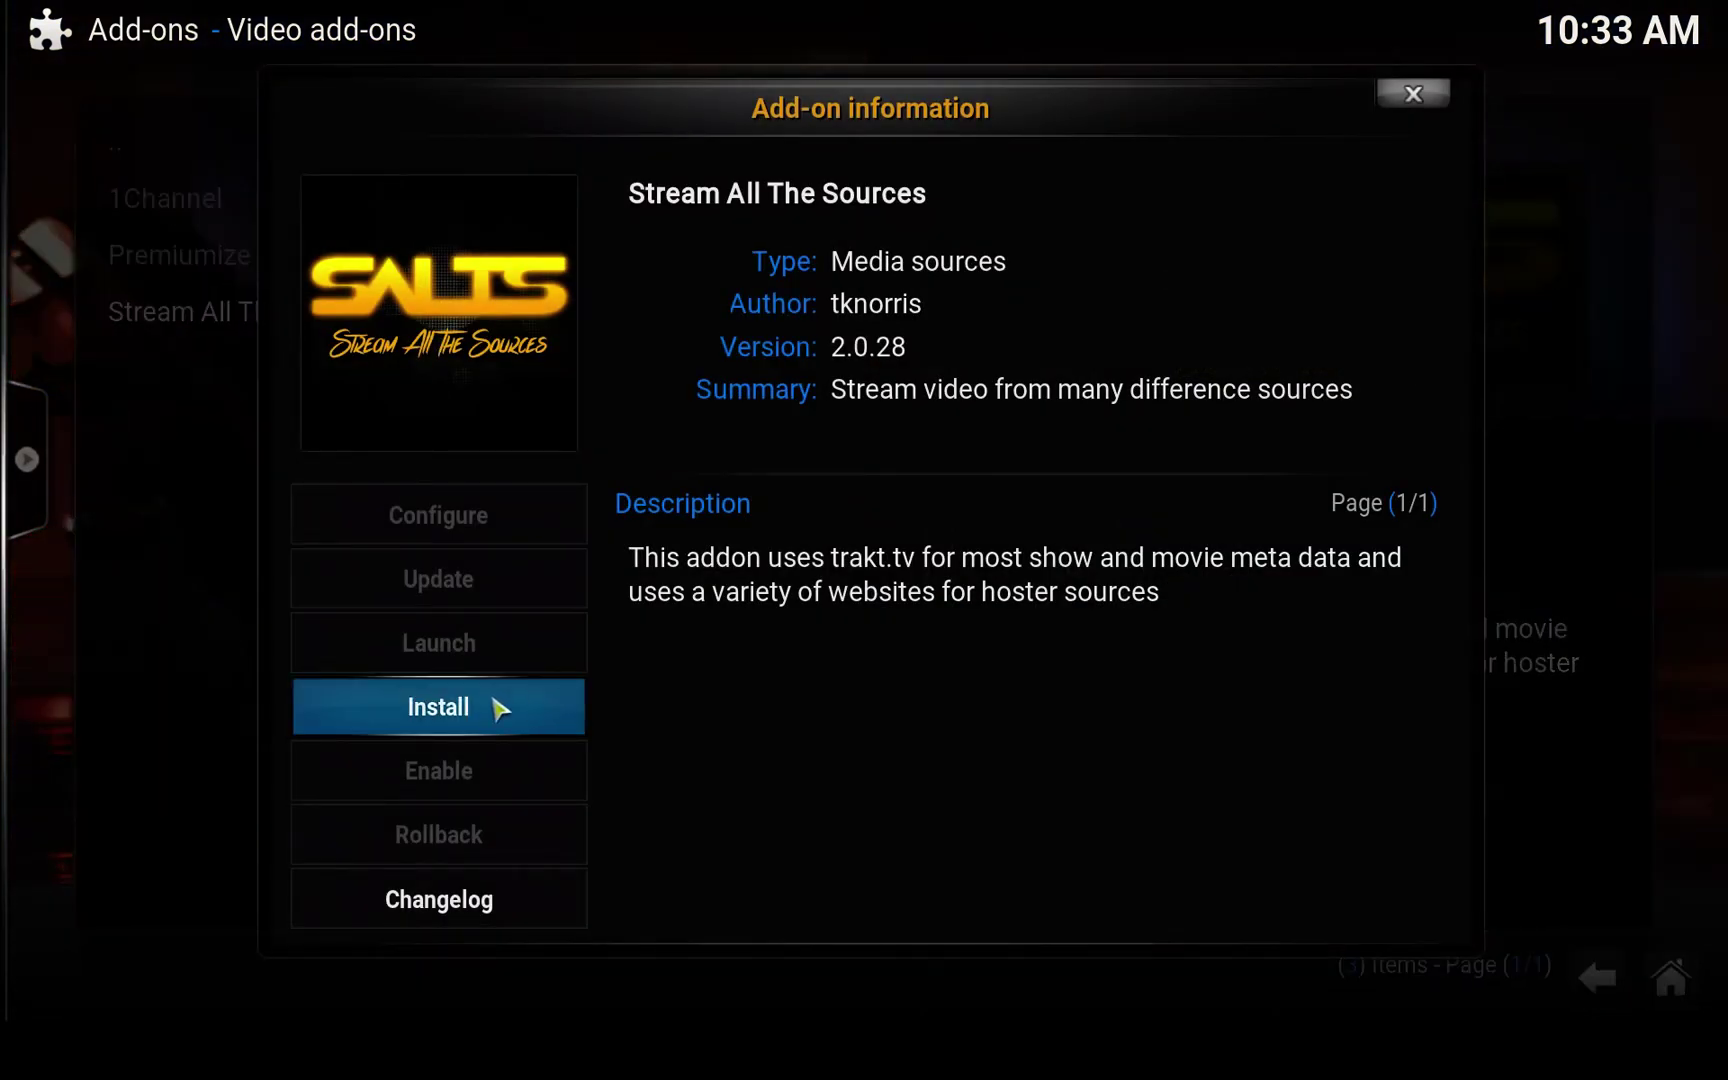
left_click(441, 712)
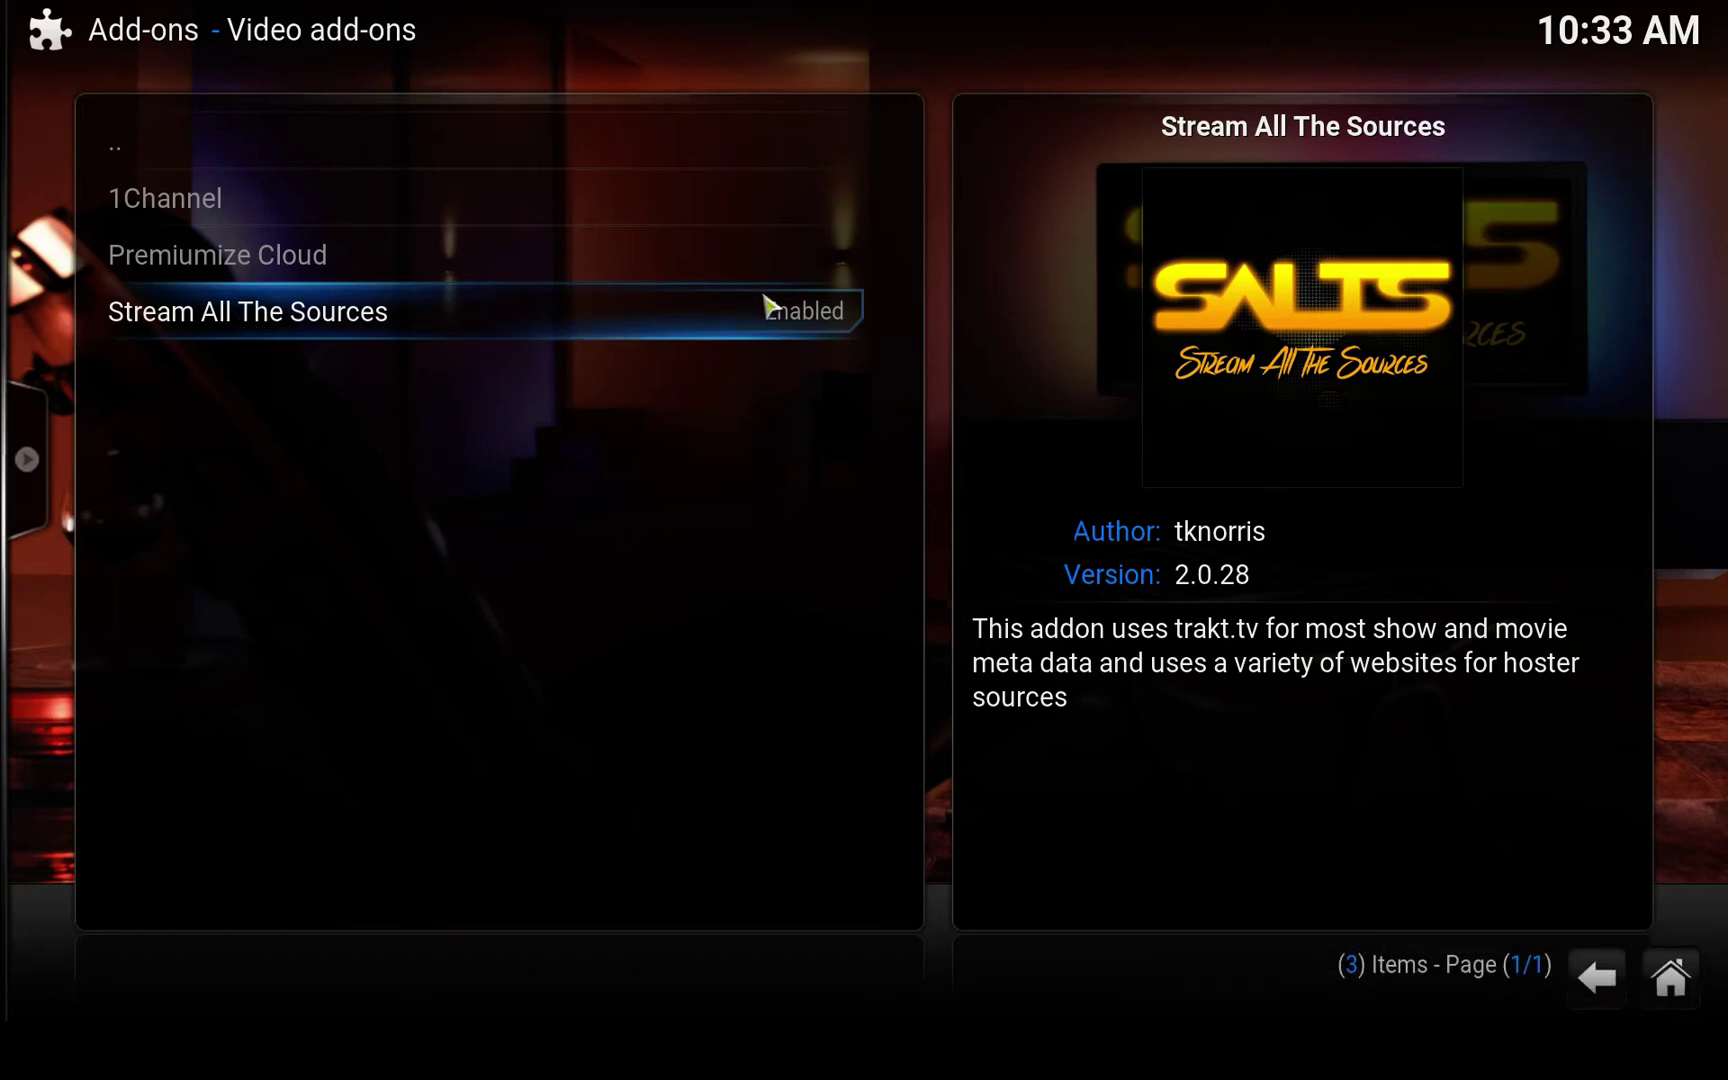
- Launch the installed Stream All The Sources add-on and open its popular TV shows list
left_click(380, 323)
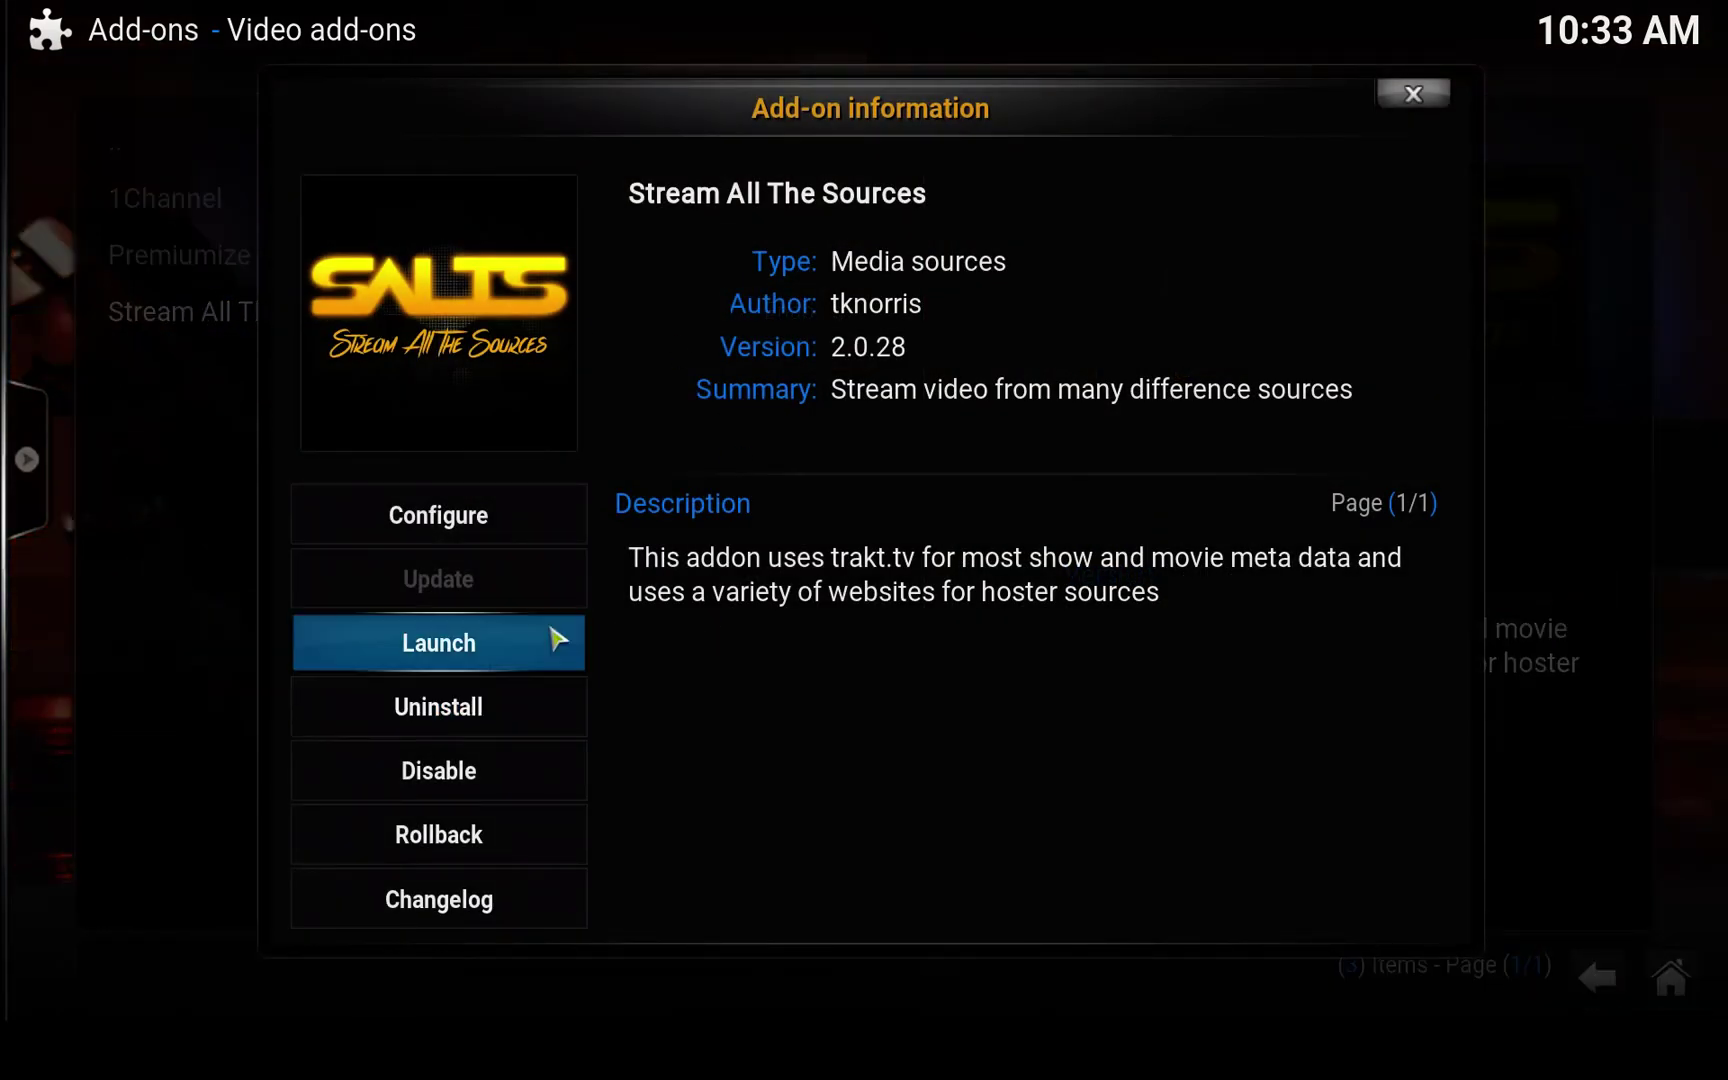
left_click(439, 655)
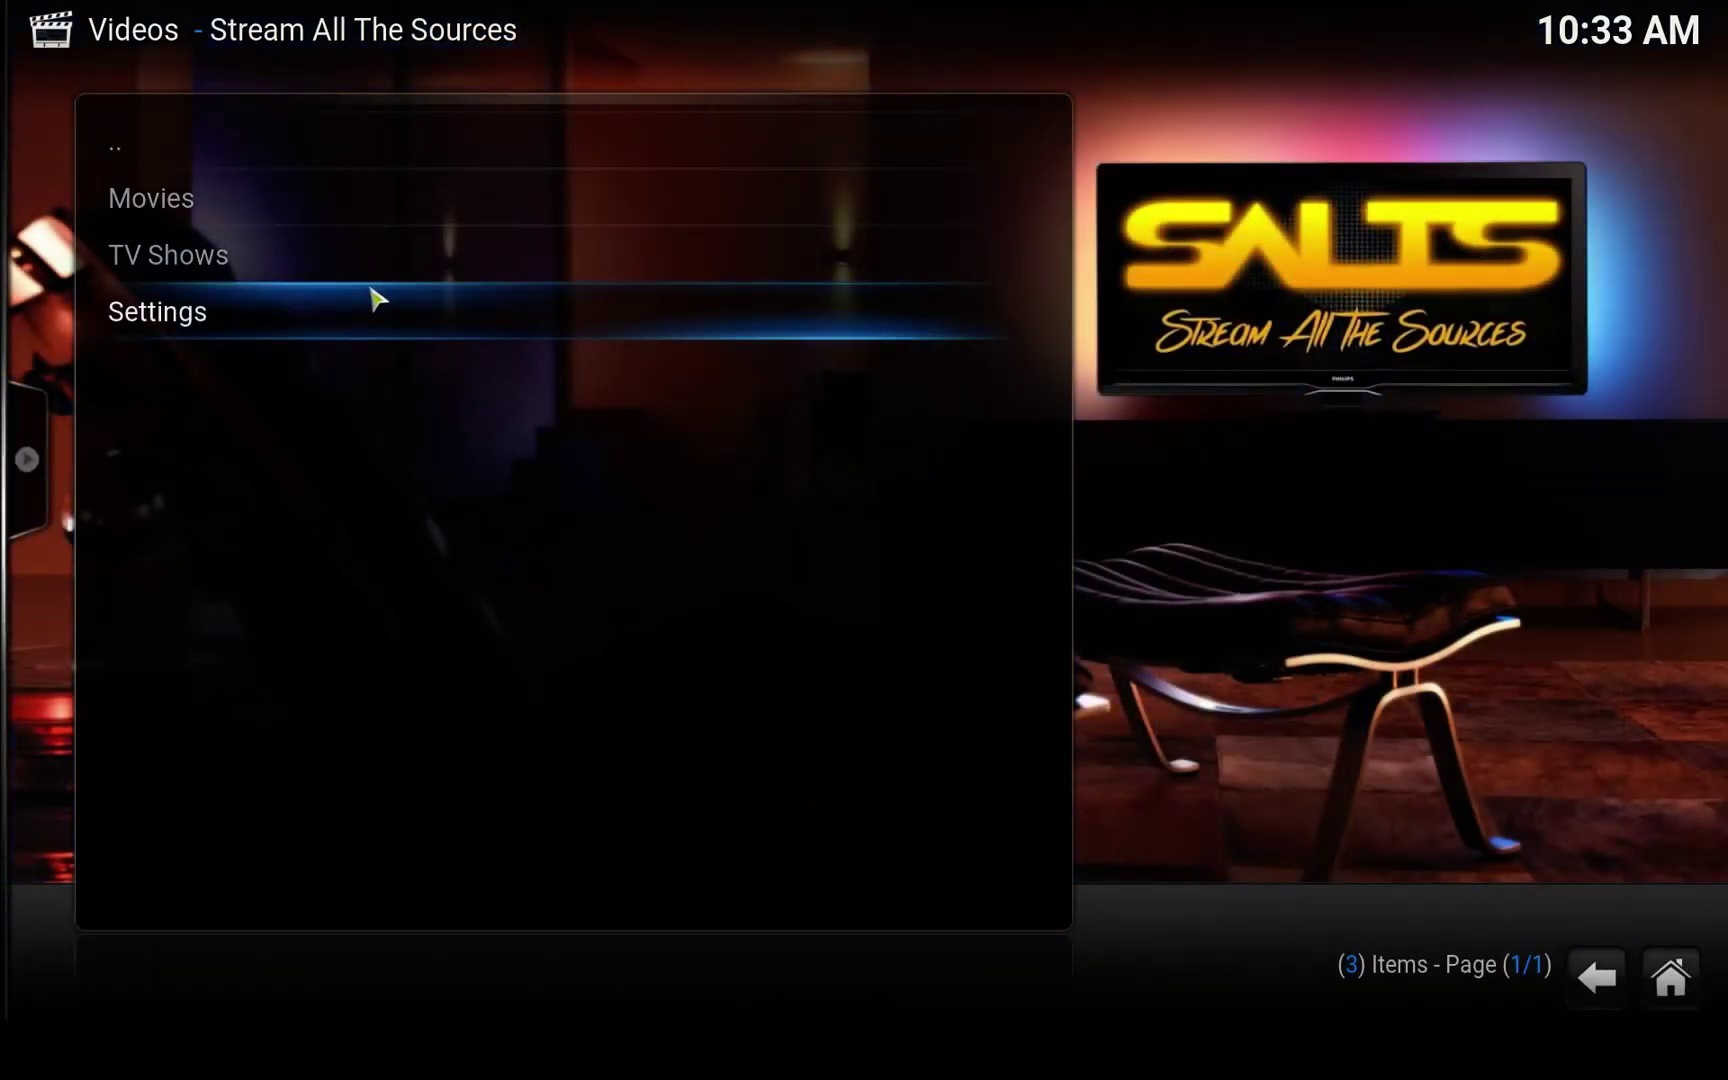
left_click(224, 263)
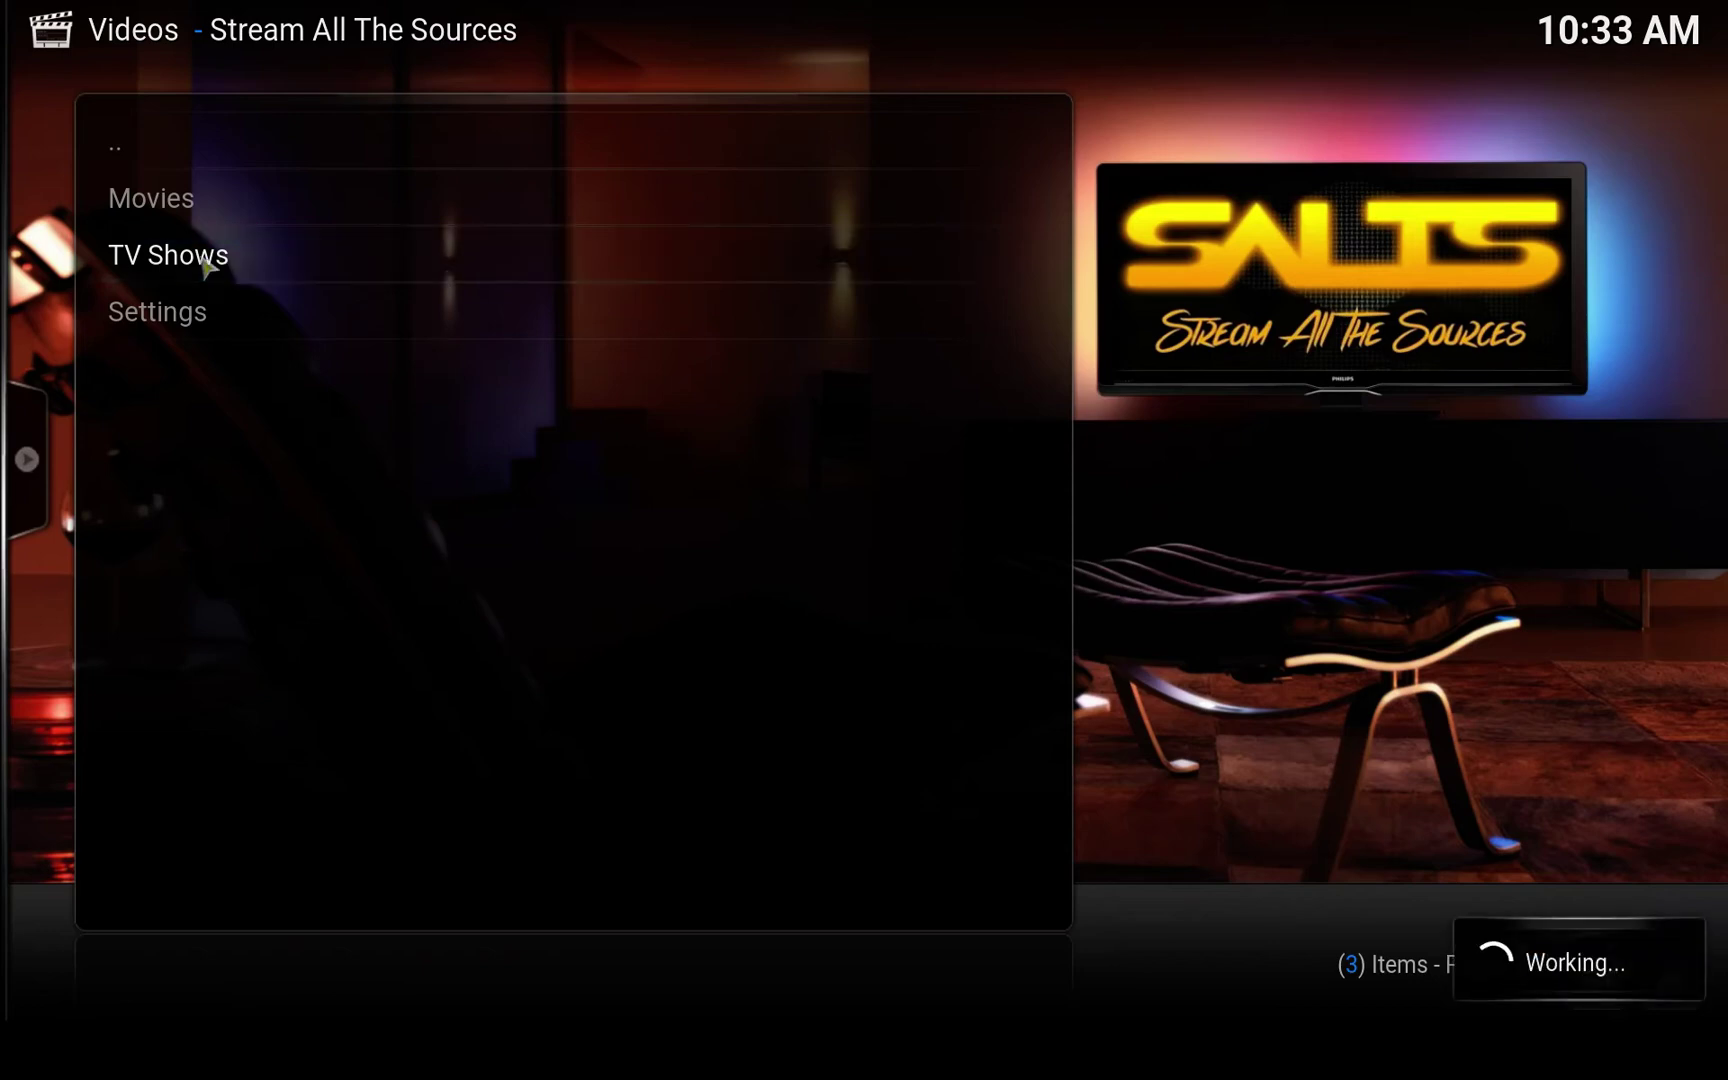
left_click(268, 260)
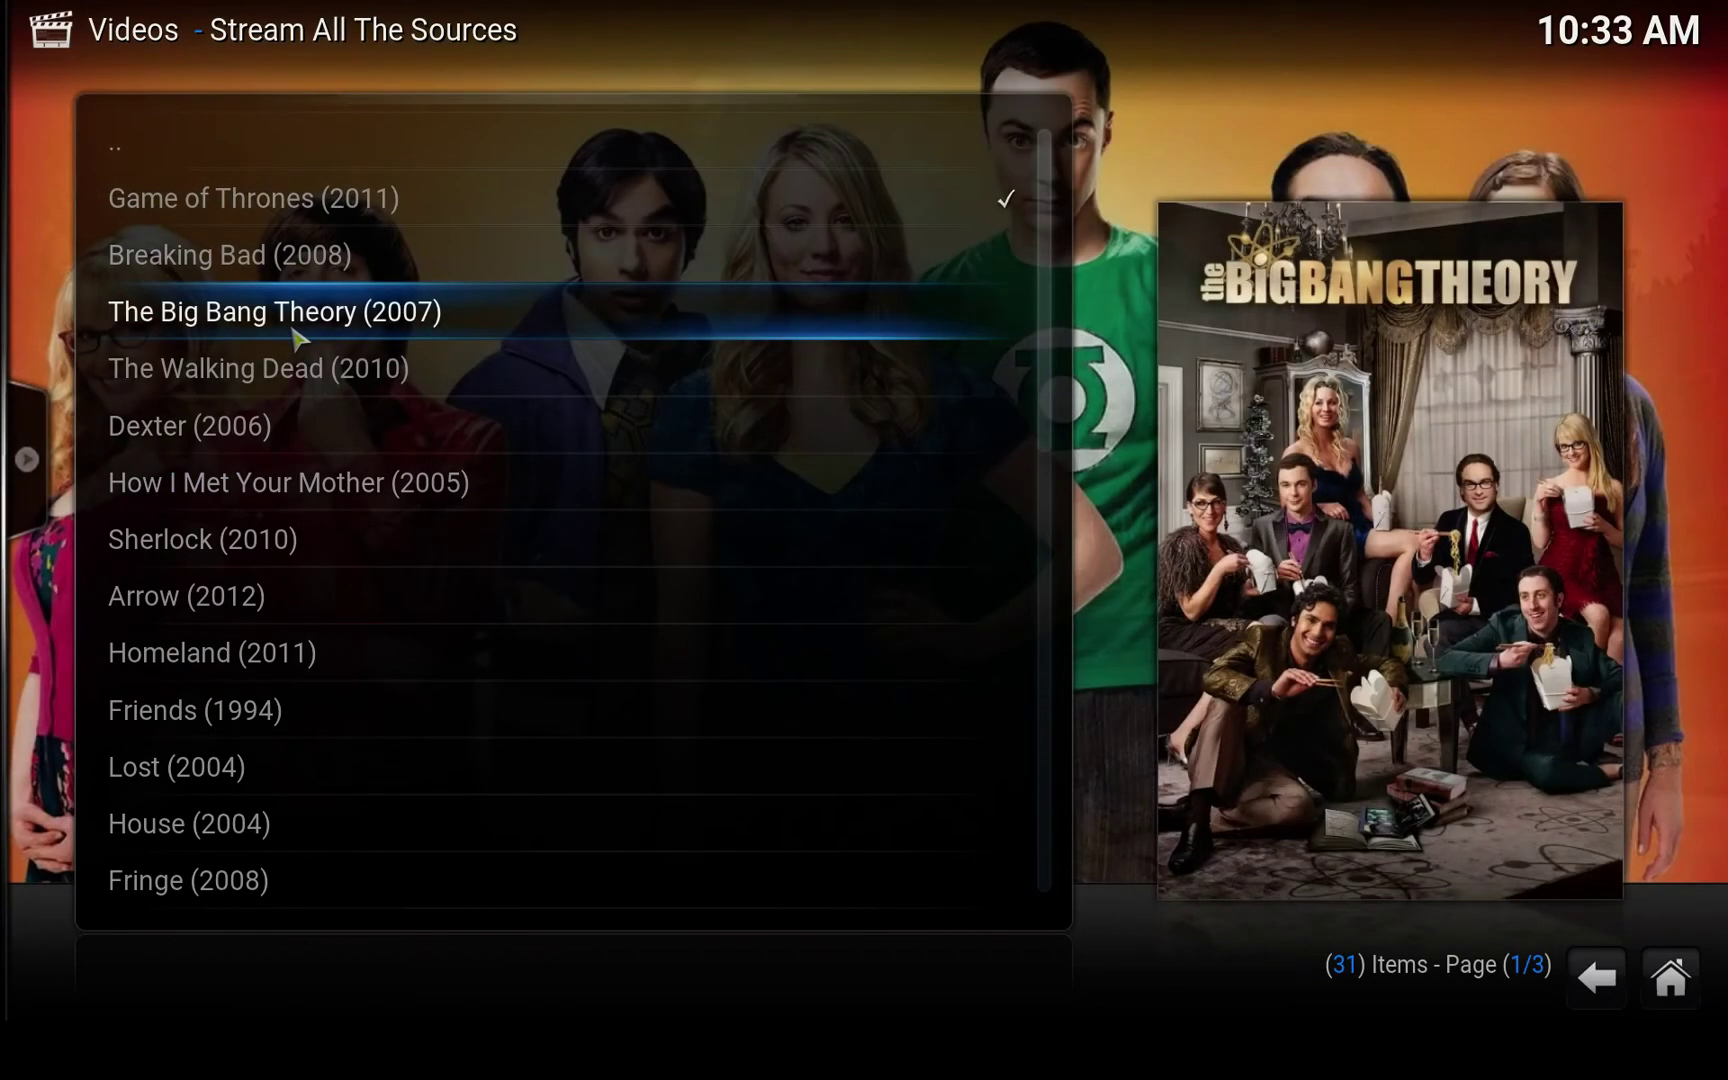
- Play the season 1 episode 1x1 Pilot of The Big Bang Theory (2007), and stop the playback
left_click(294, 332)
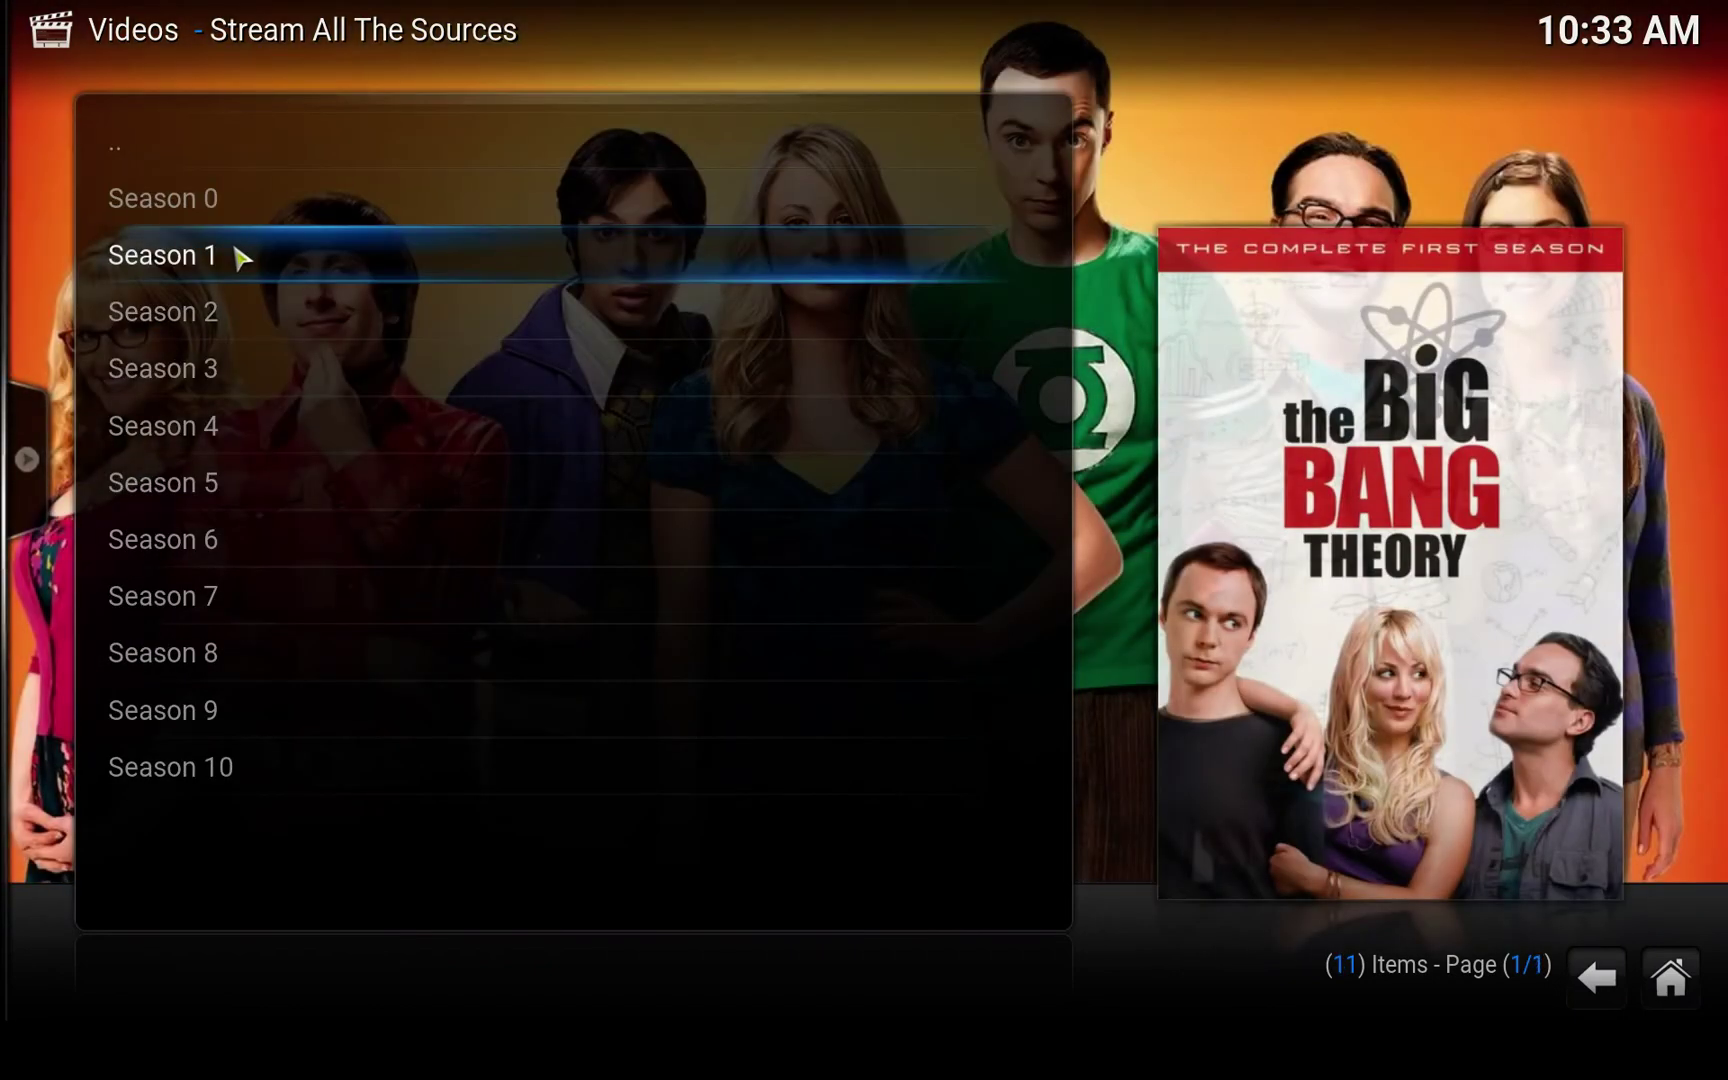
left_click(240, 258)
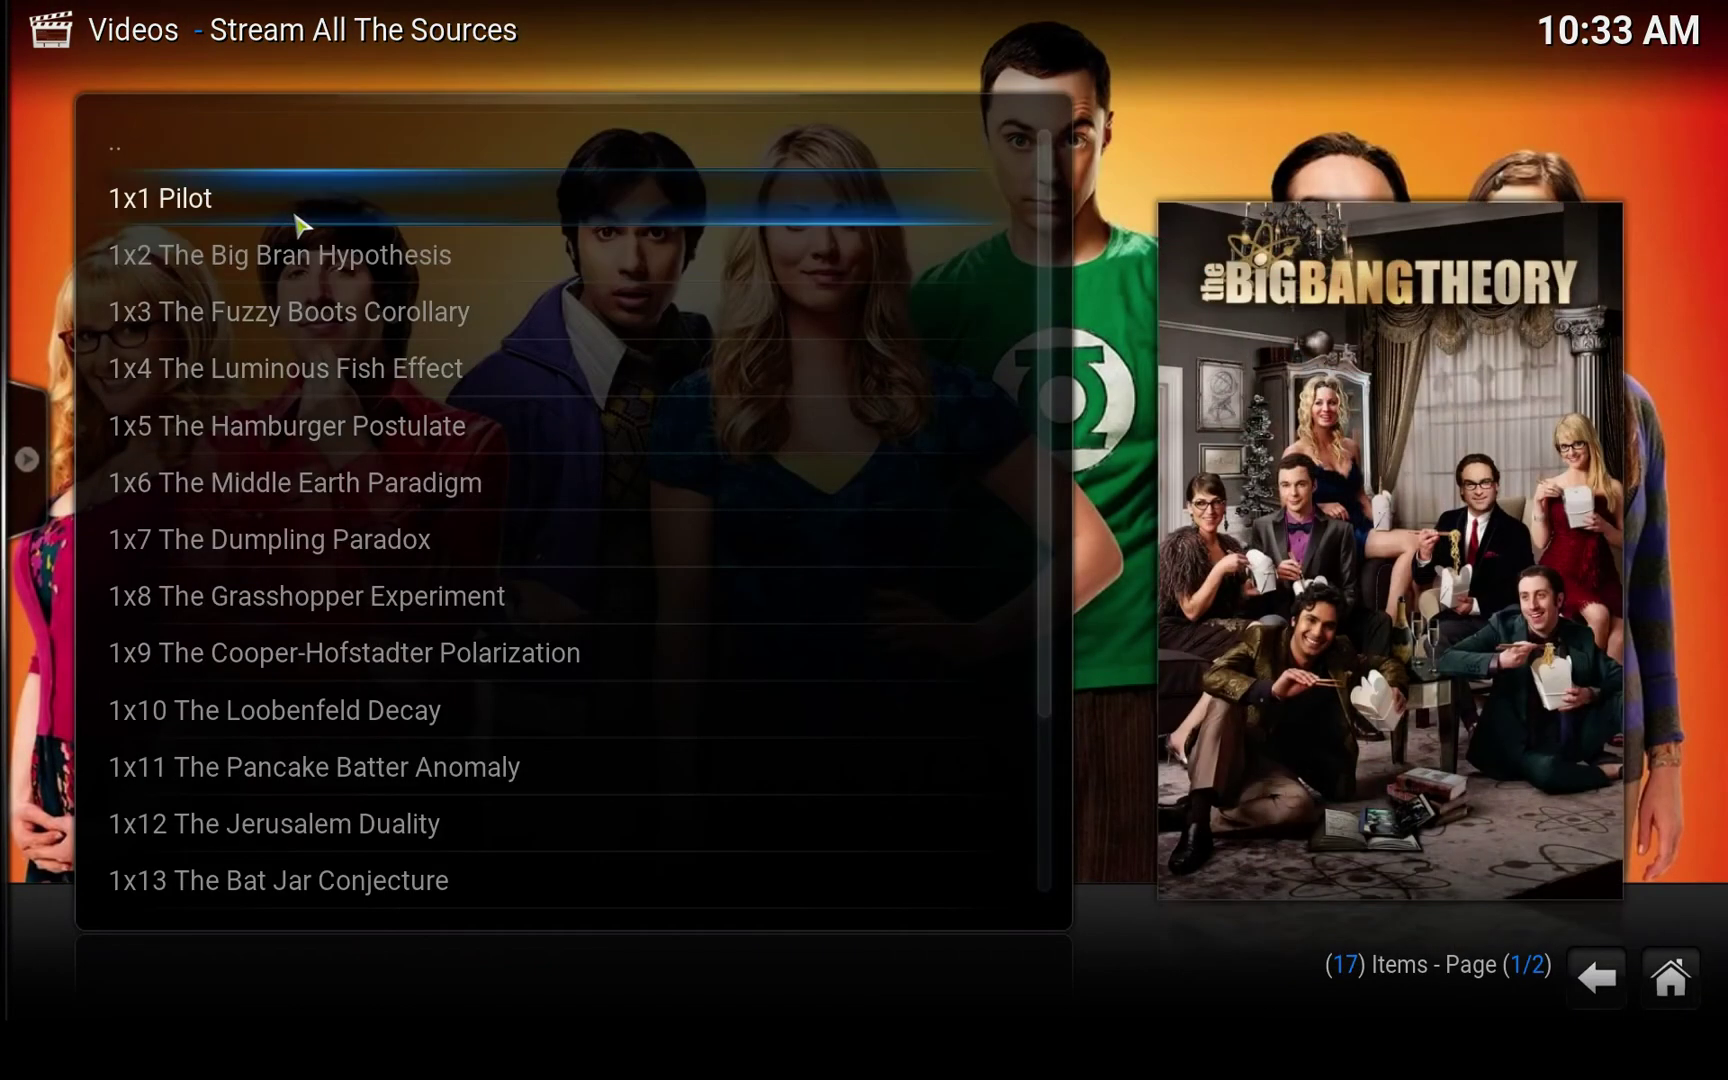
left_click(300, 205)
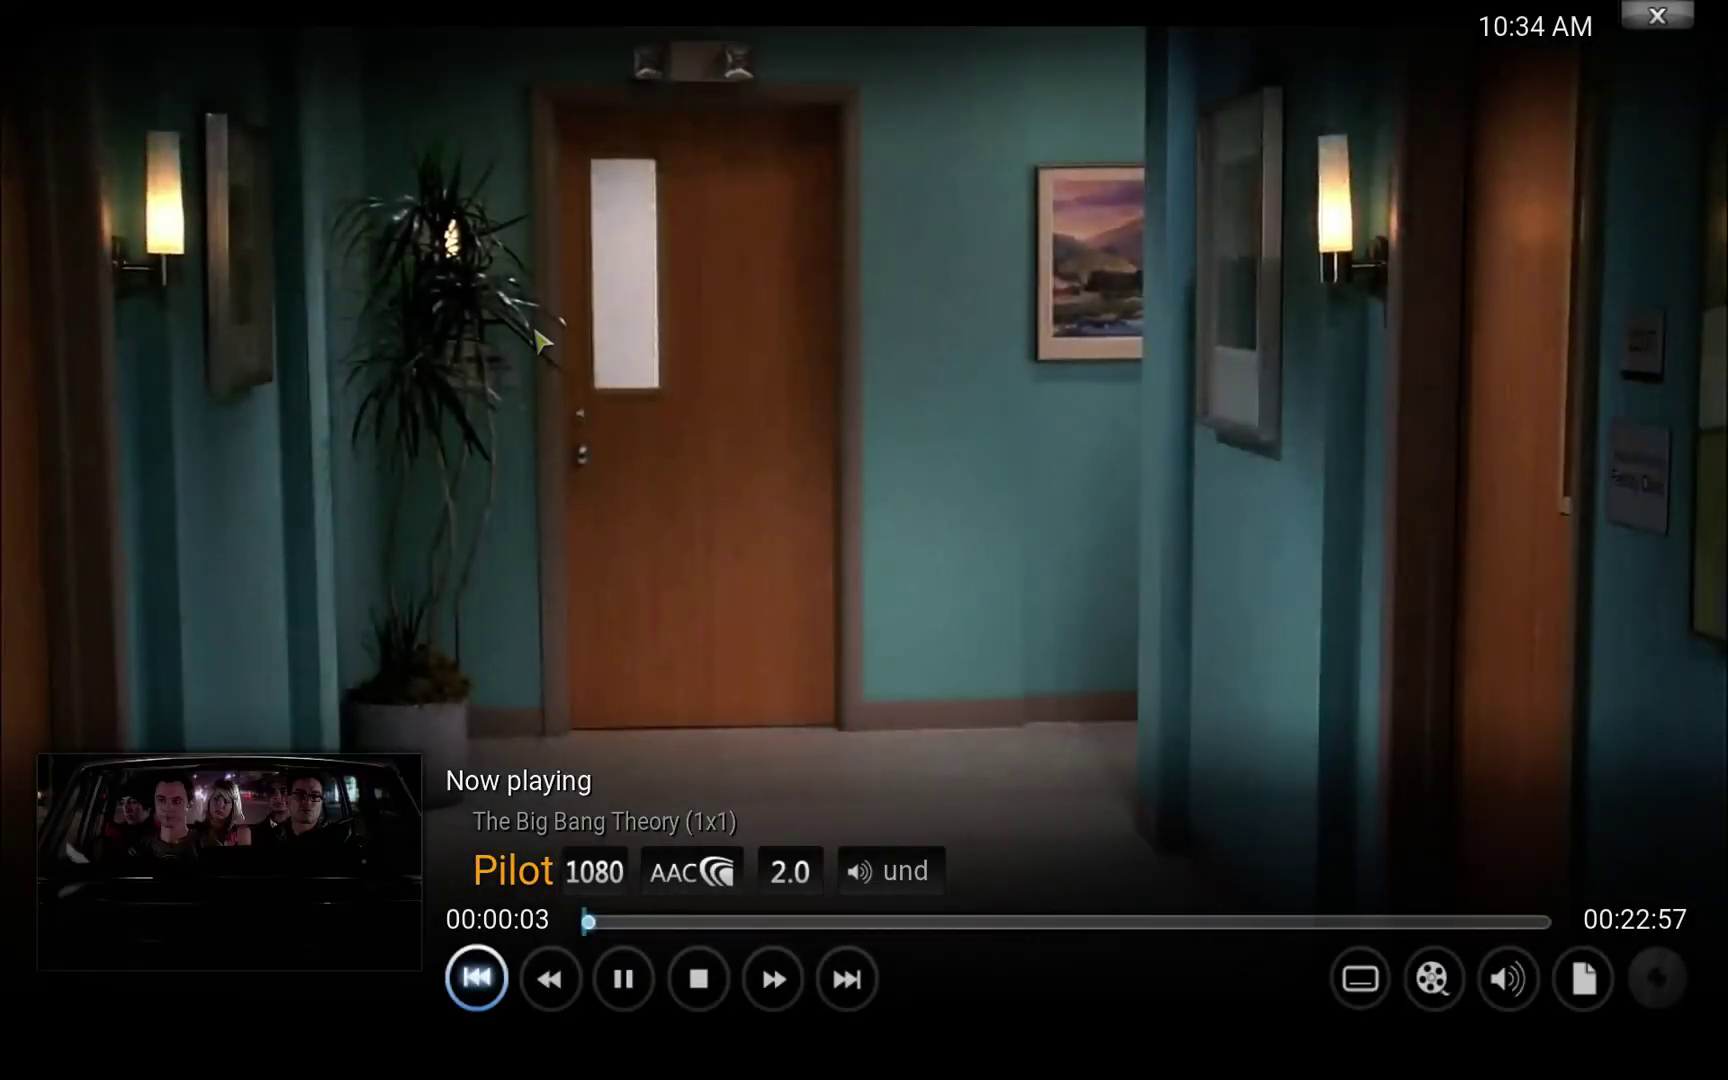
key("x")
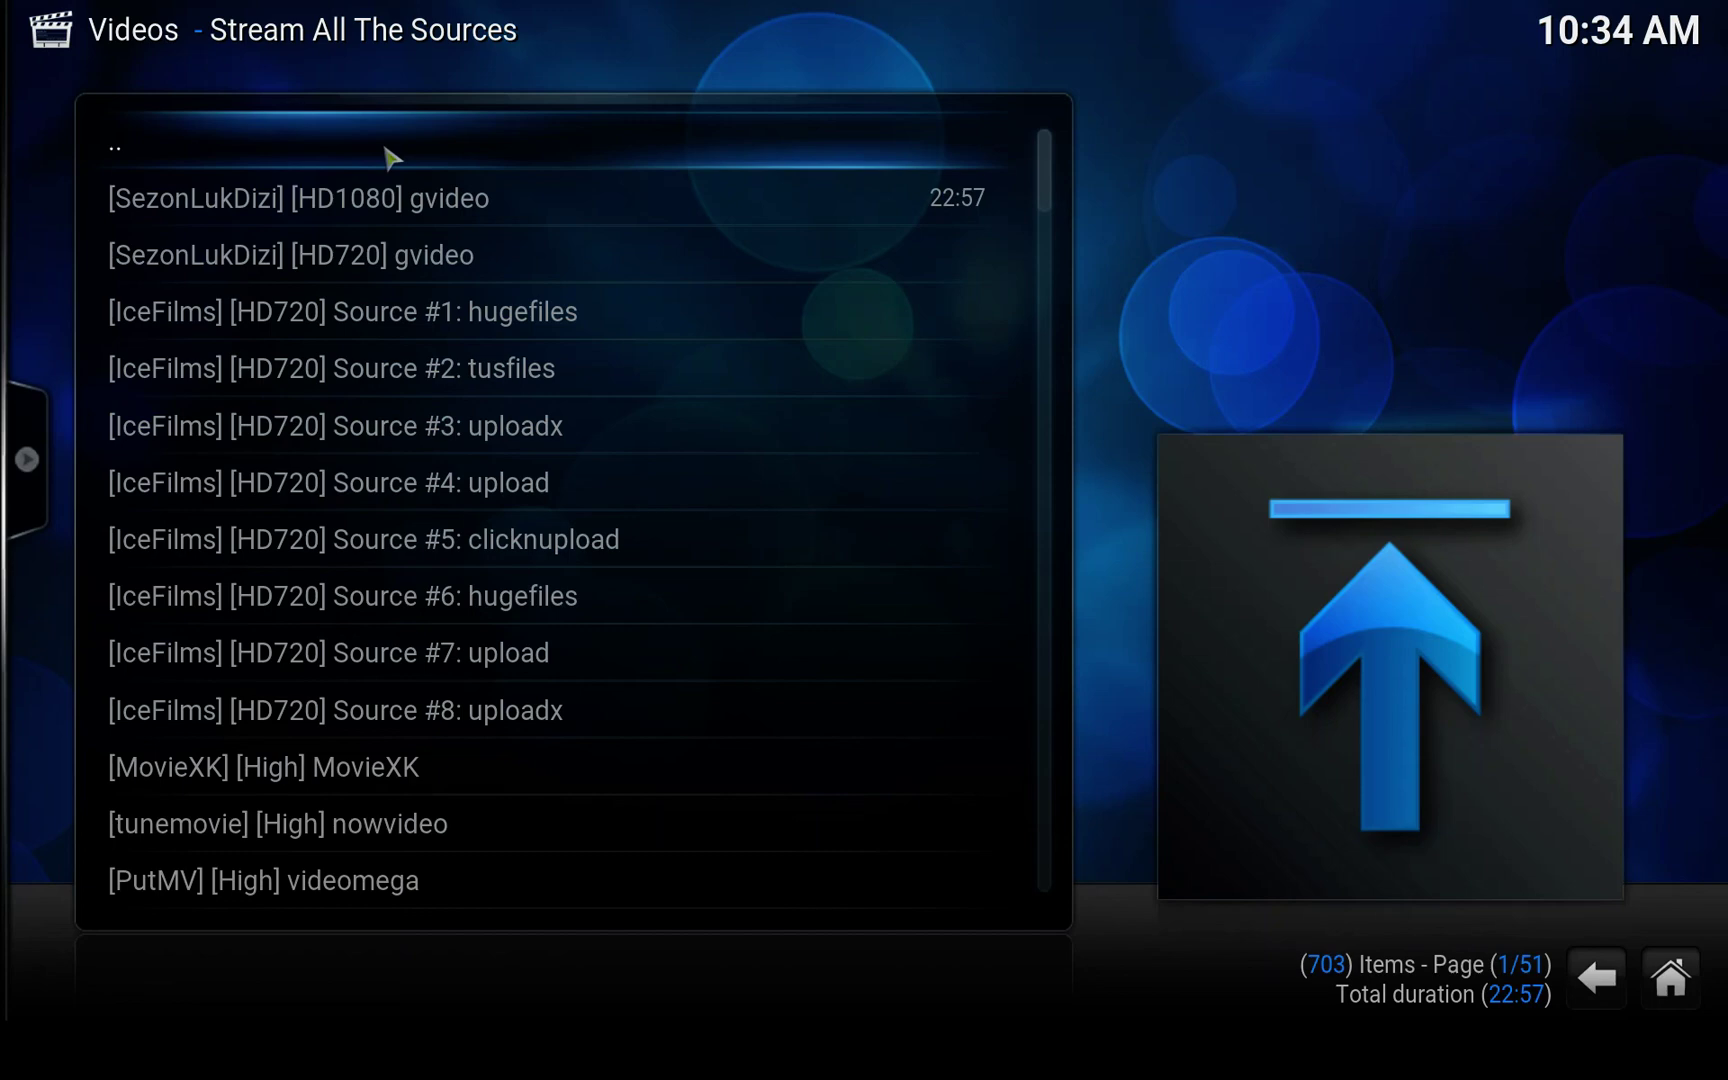
- Go back up from the Pilot episode's source list to the main list of Stream All The Sources
left_click(389, 160)
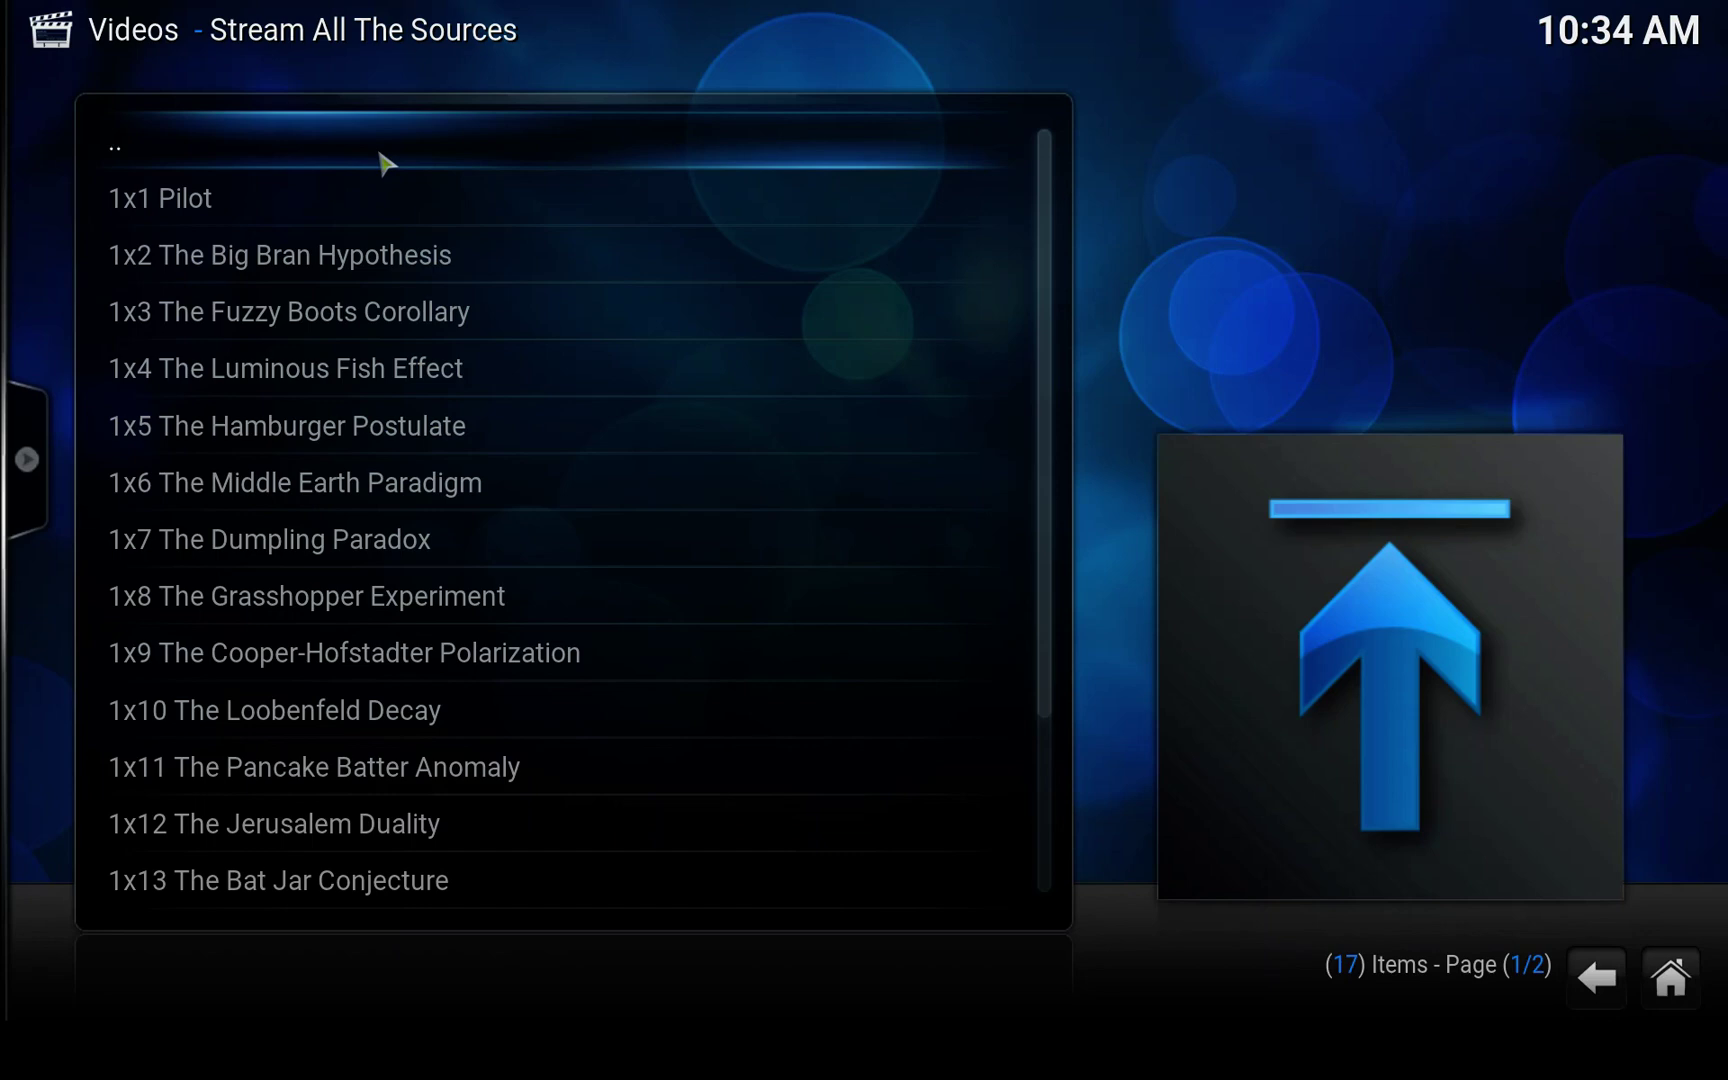
left_click(386, 162)
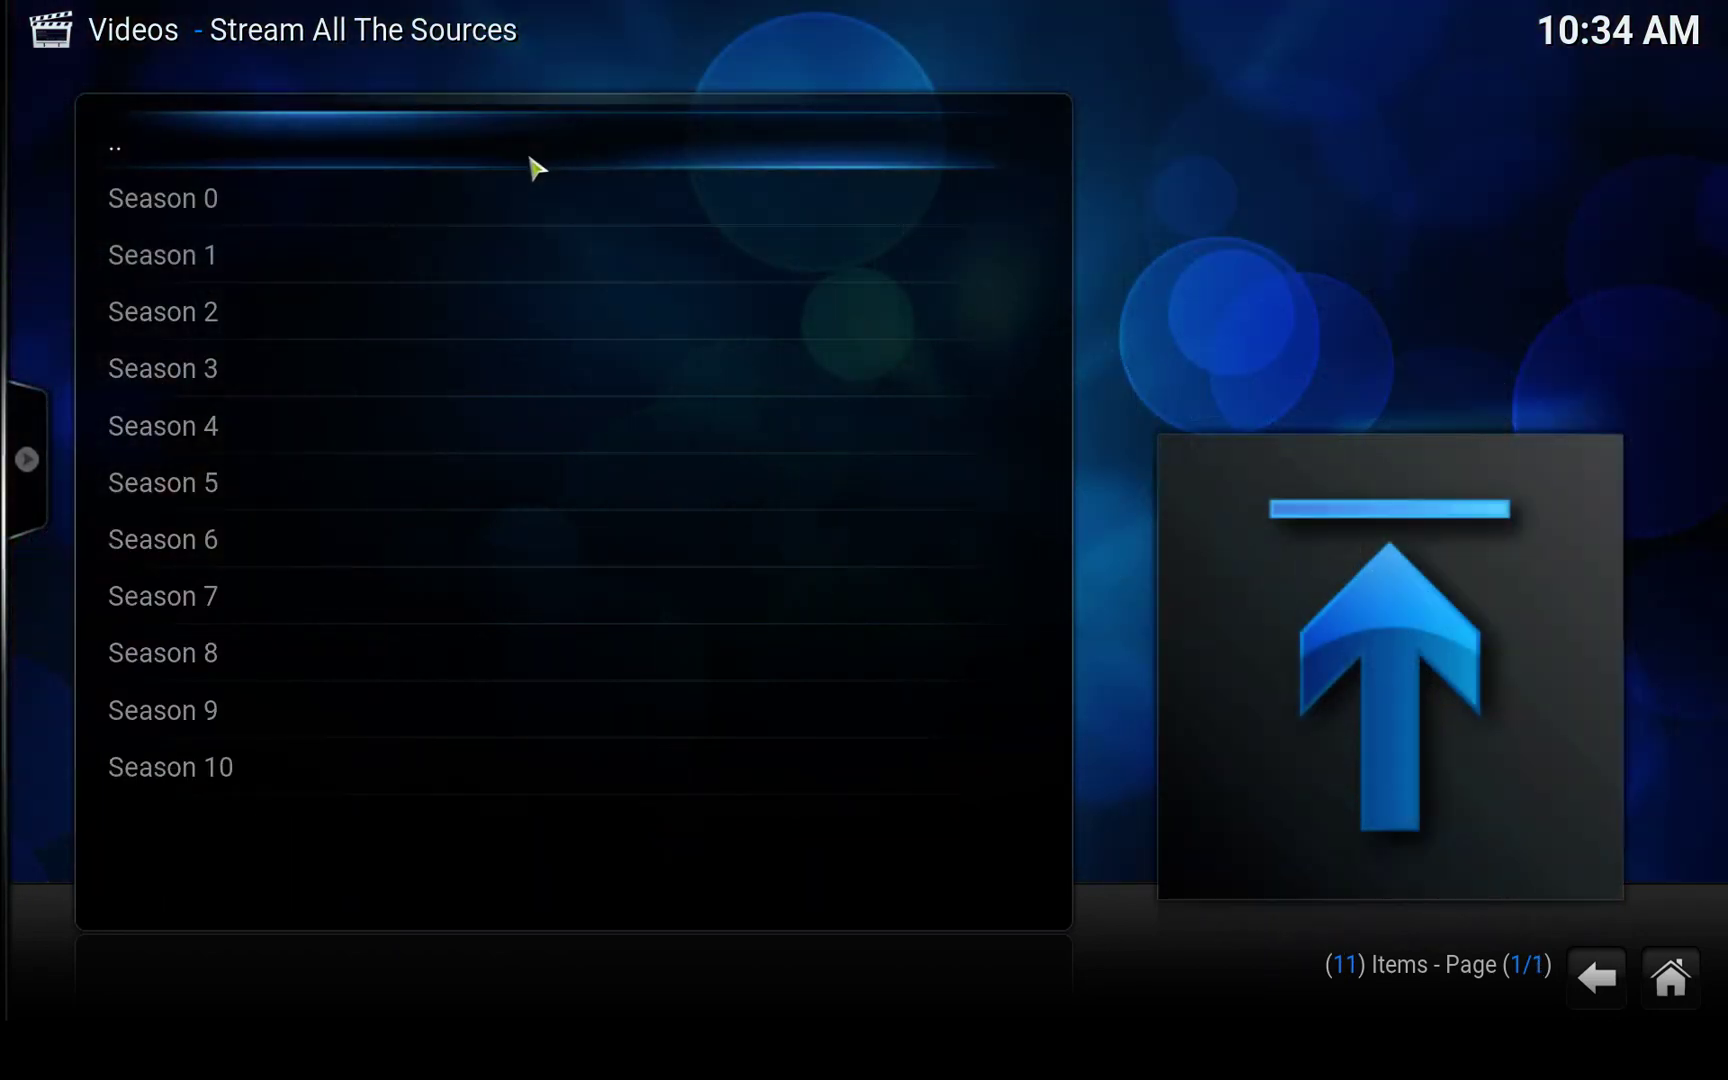
left_click(548, 157)
left_click(845, 162)
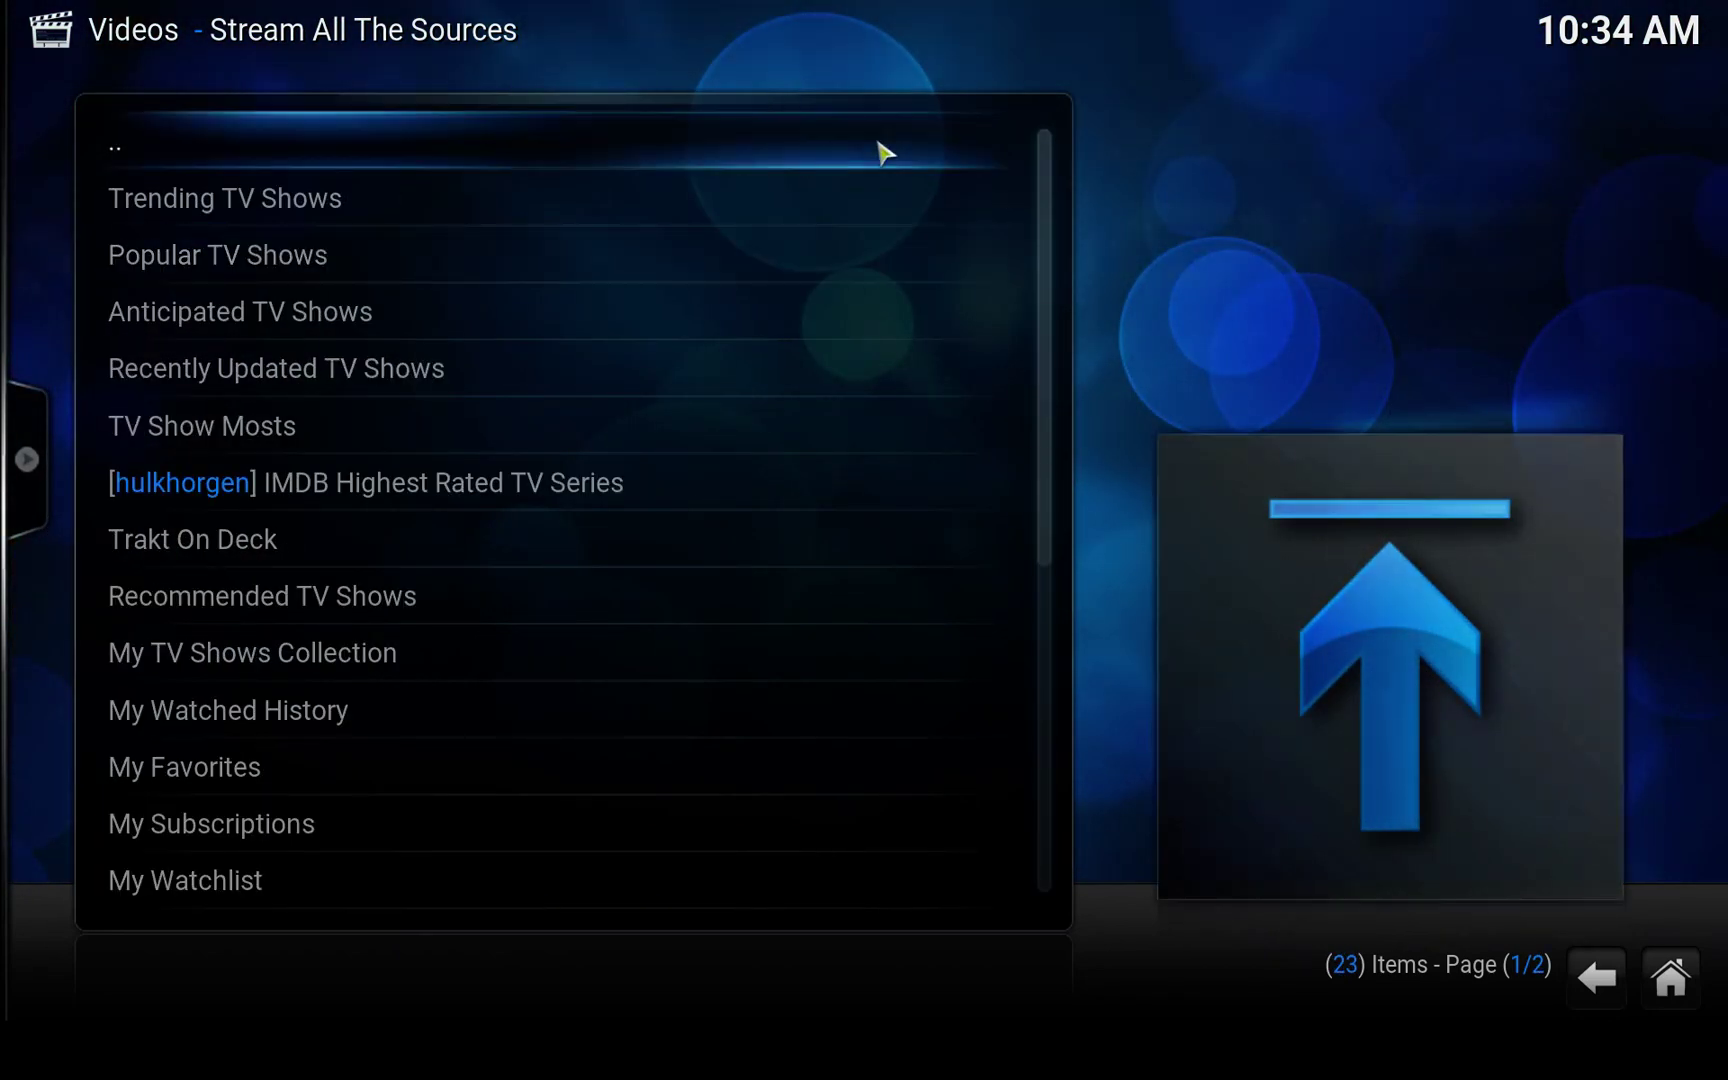
left_click(756, 143)
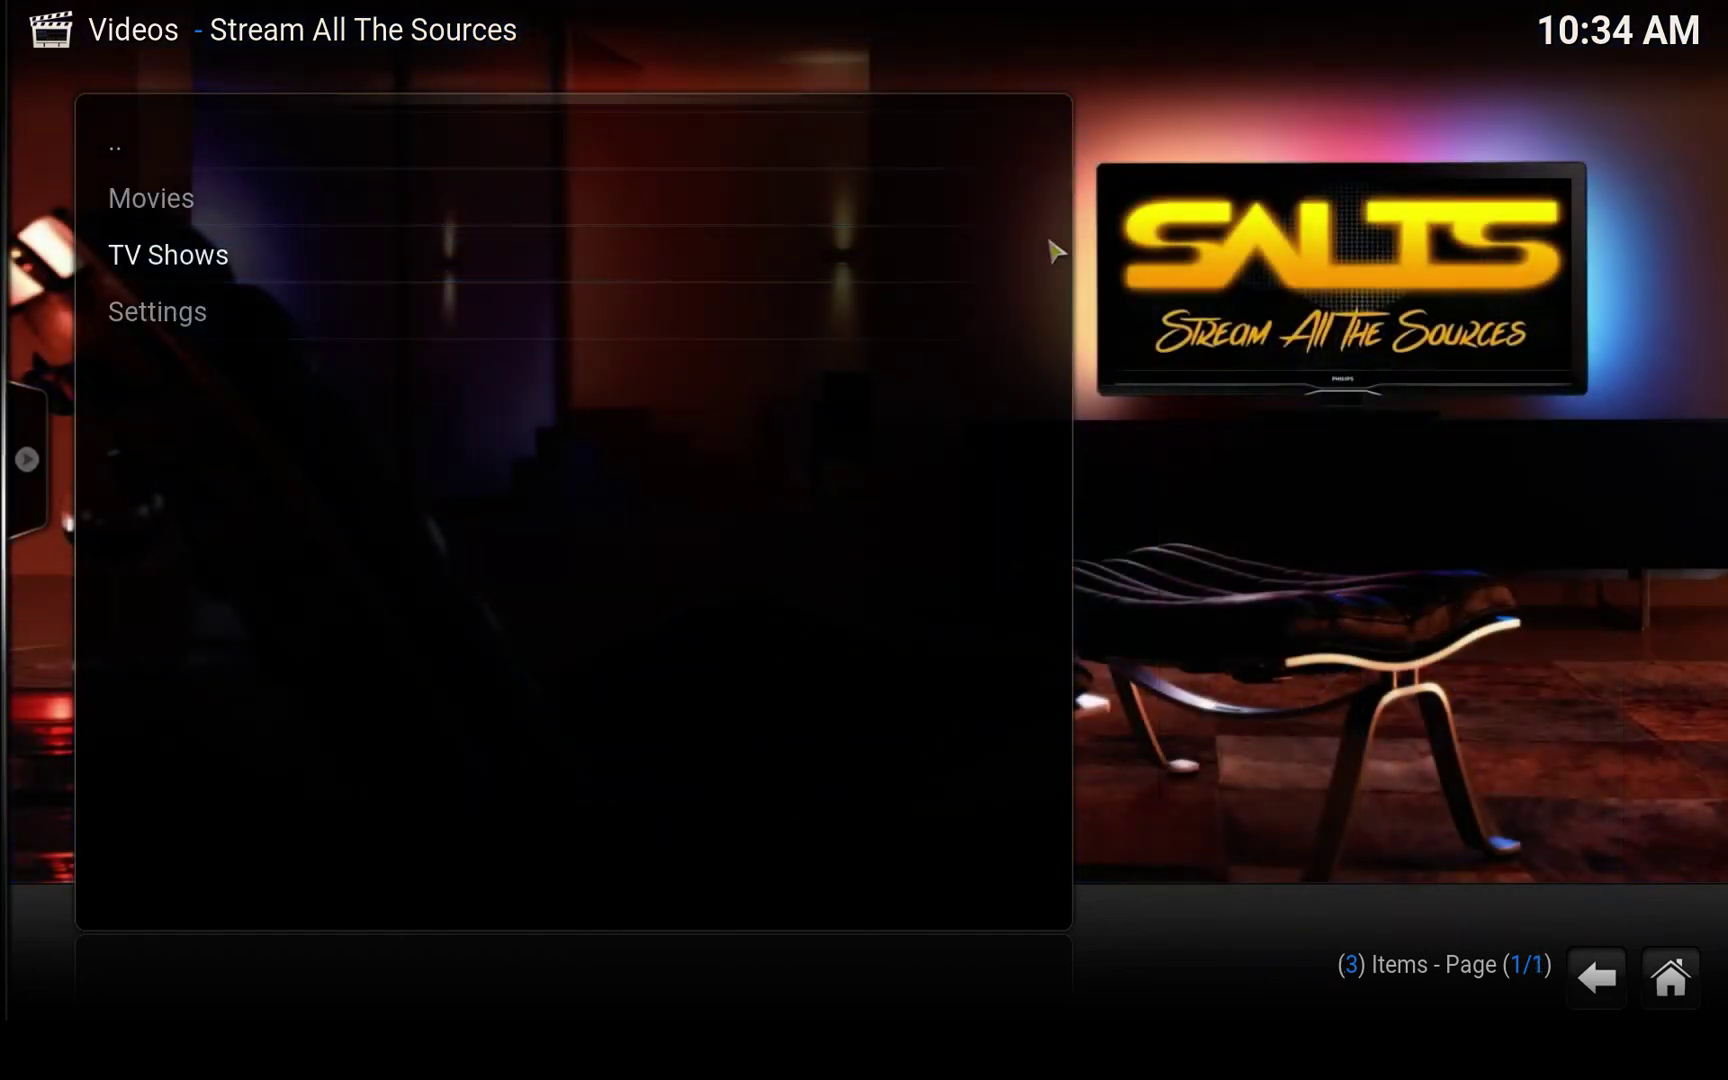